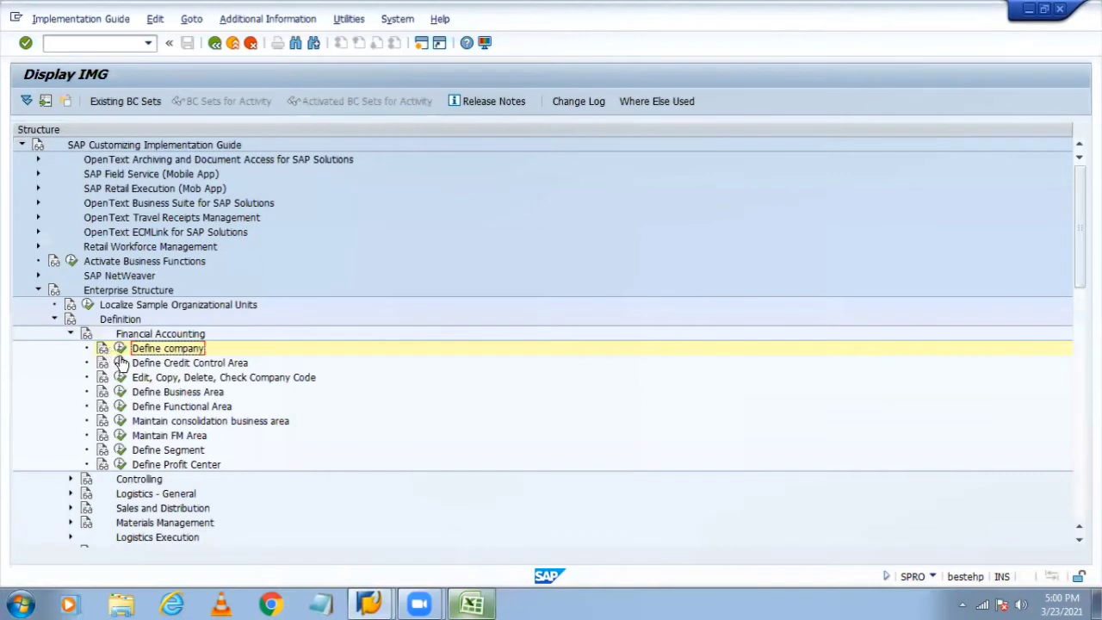
# Step: Collapse the open IMG branches, return to SAP Easy Access with /n, and start transaction SPRO
pyautogui.click(70, 333)
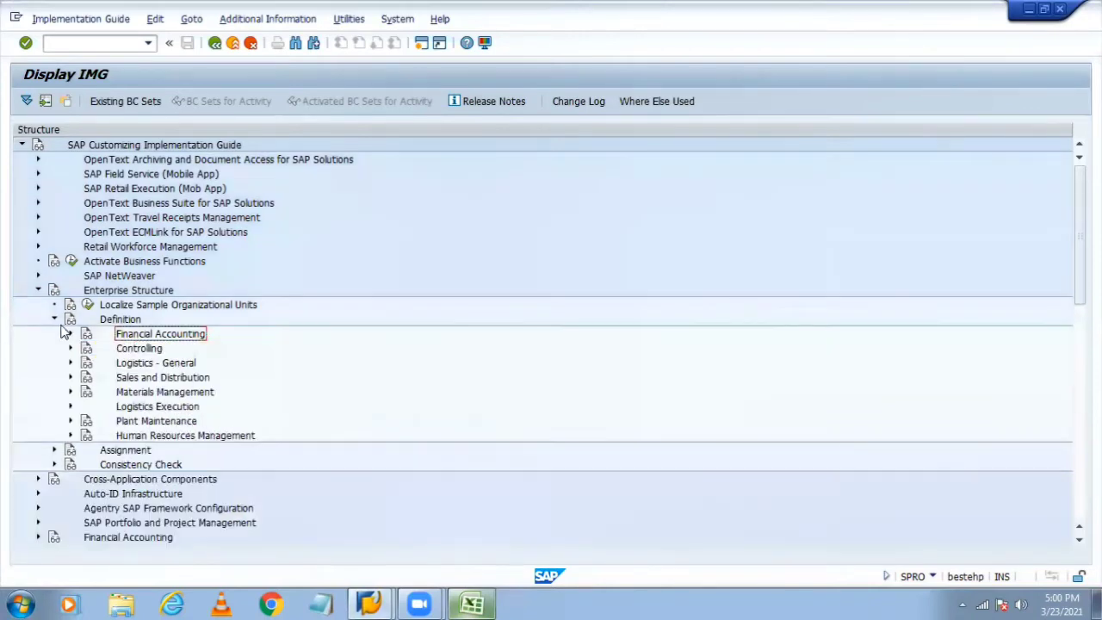
pyautogui.click(54, 319)
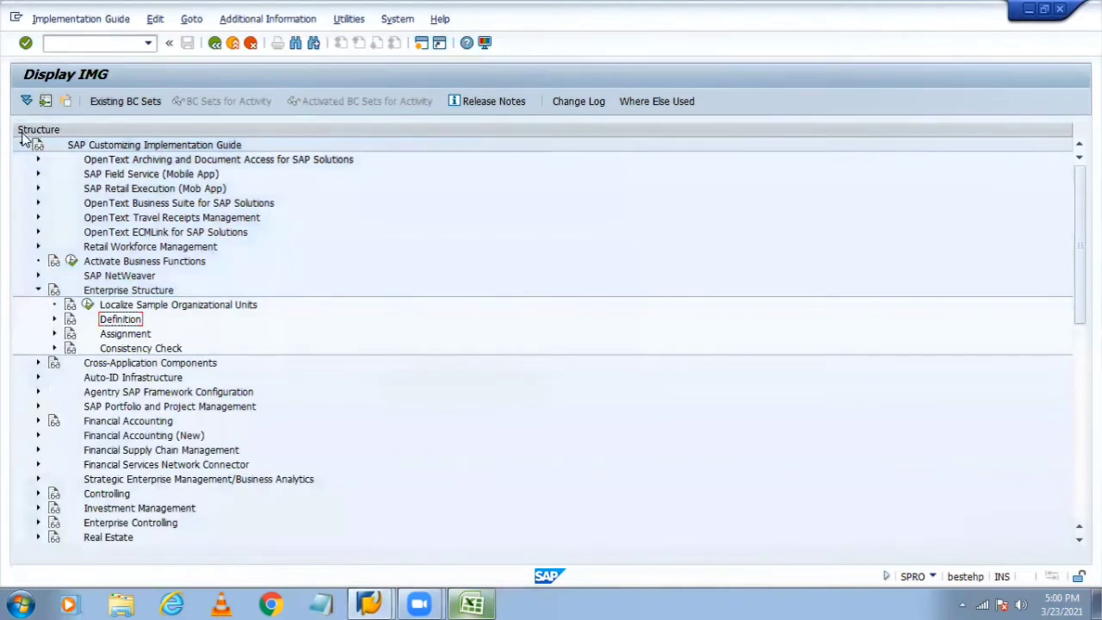
pyautogui.click(93, 42)
pyautogui.press('BackSpace')
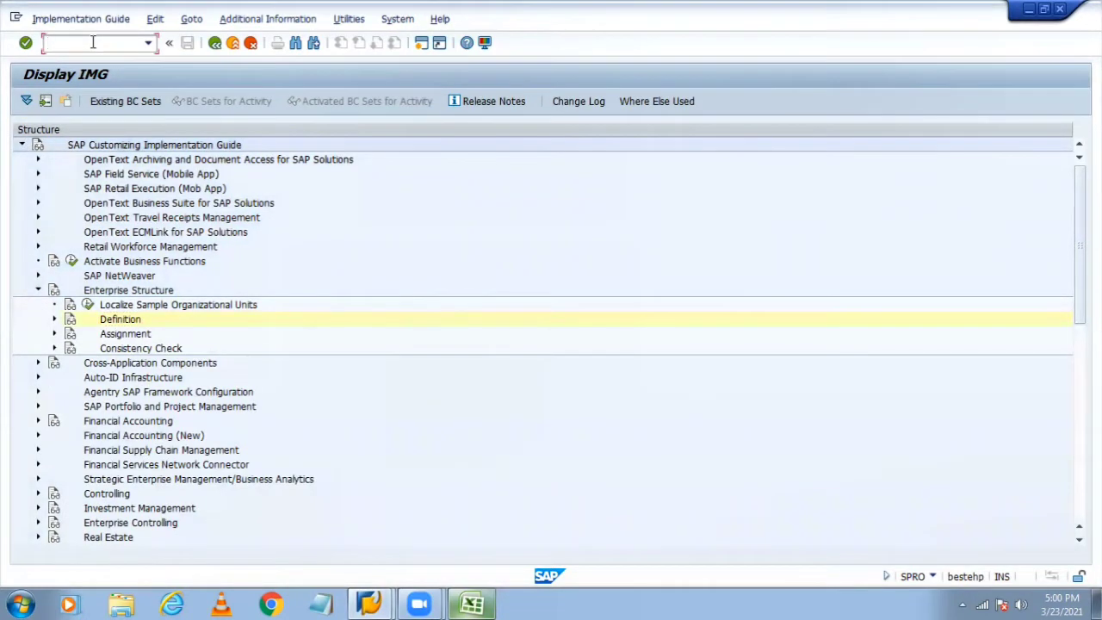
pyautogui.write('/n')
pyautogui.press('Return')
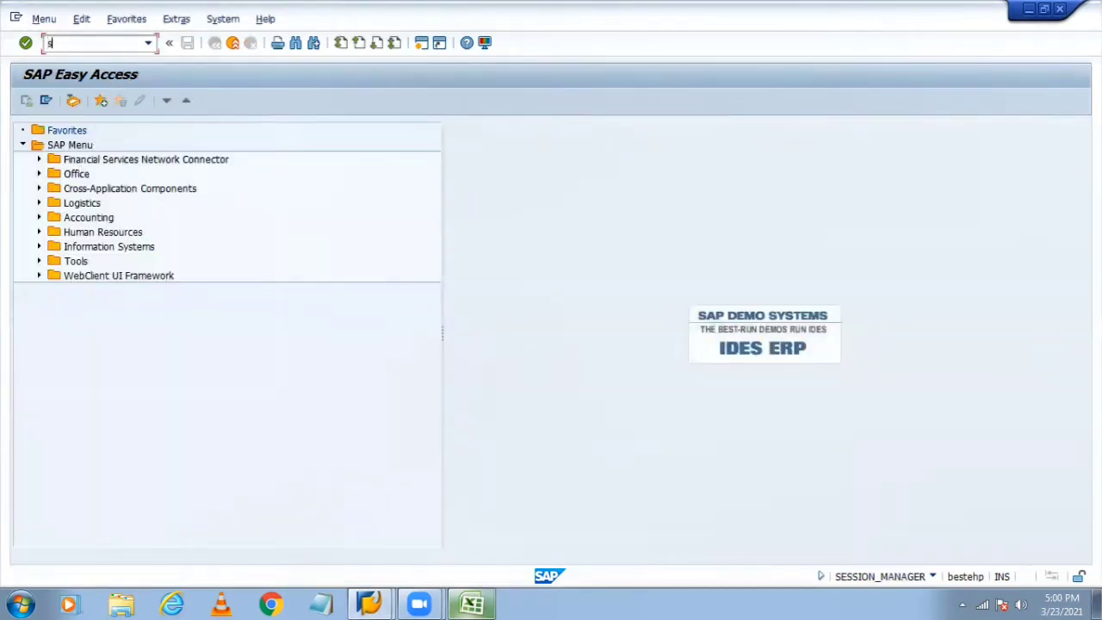
pyautogui.write('spro')
pyautogui.press('Return')
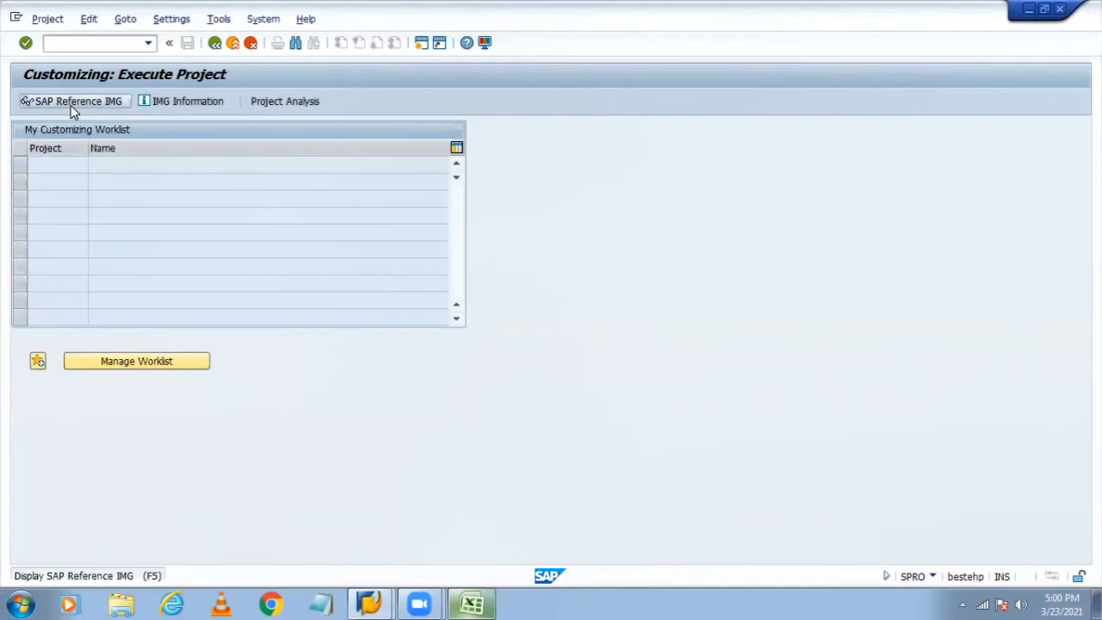
# Step: Open the SAP Reference IMG and expand Enterprise Structure > Definition > Financial Accounting to the company code activity
pyautogui.click(71, 105)
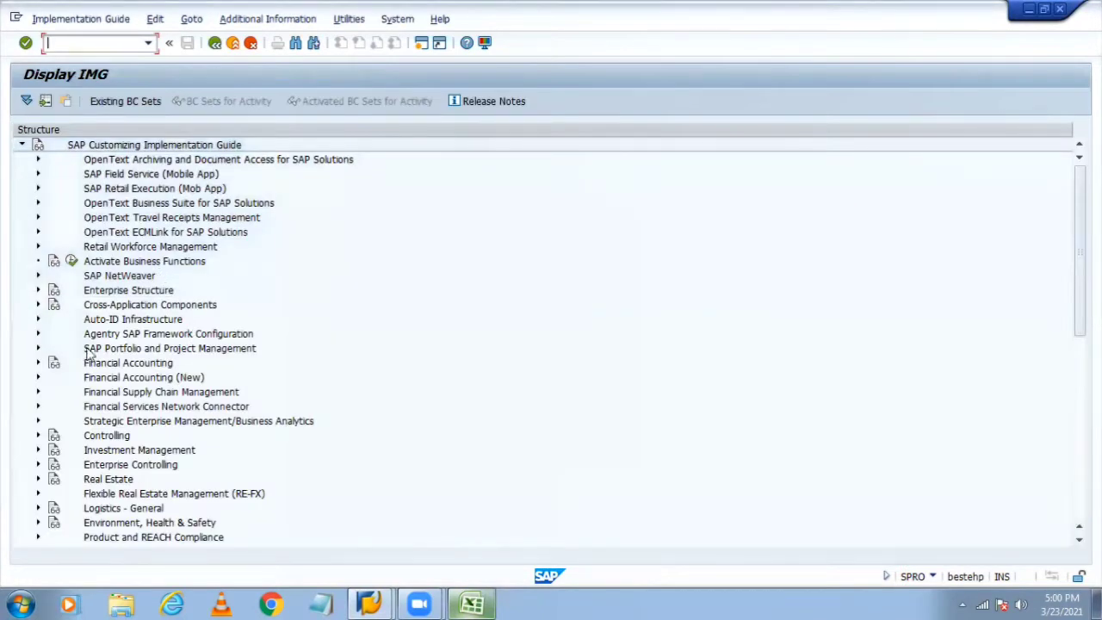
pyautogui.click(37, 290)
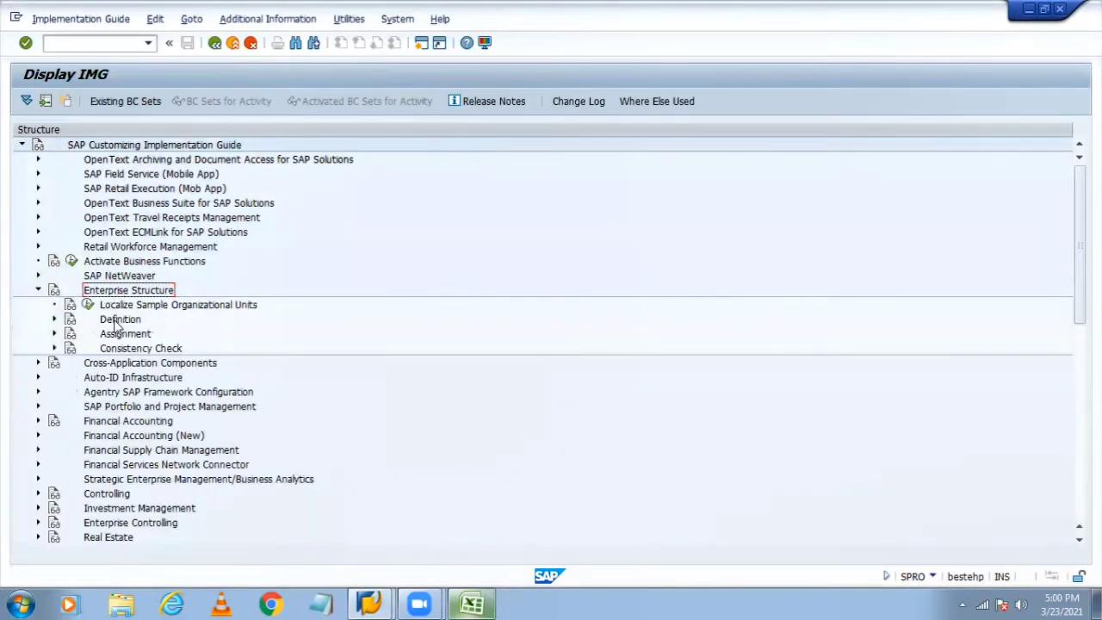
pyautogui.click(54, 320)
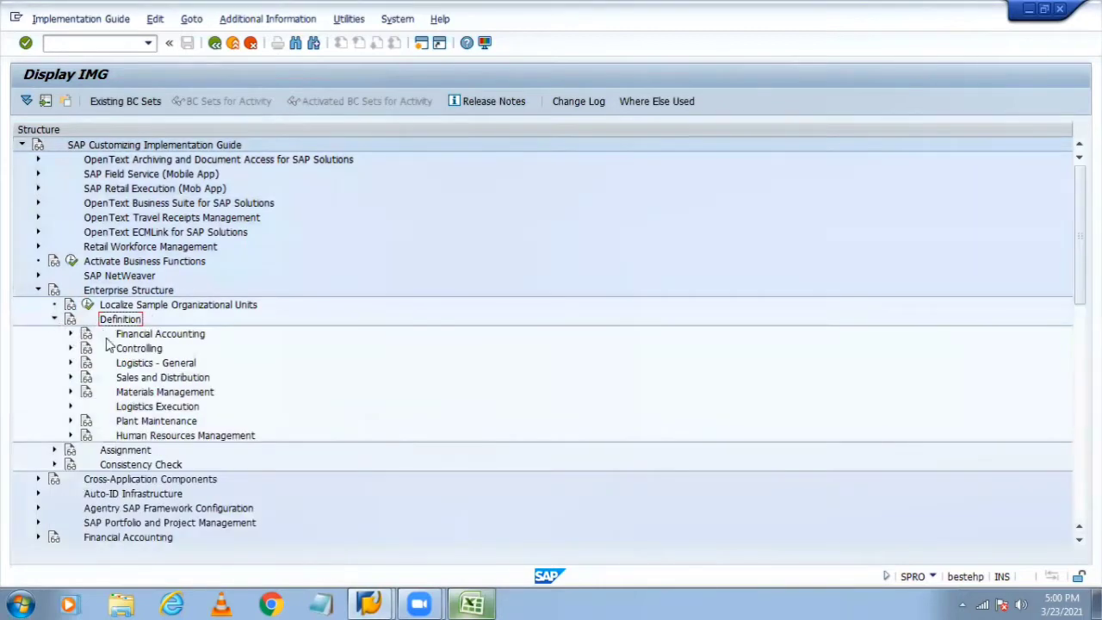
pyautogui.click(71, 333)
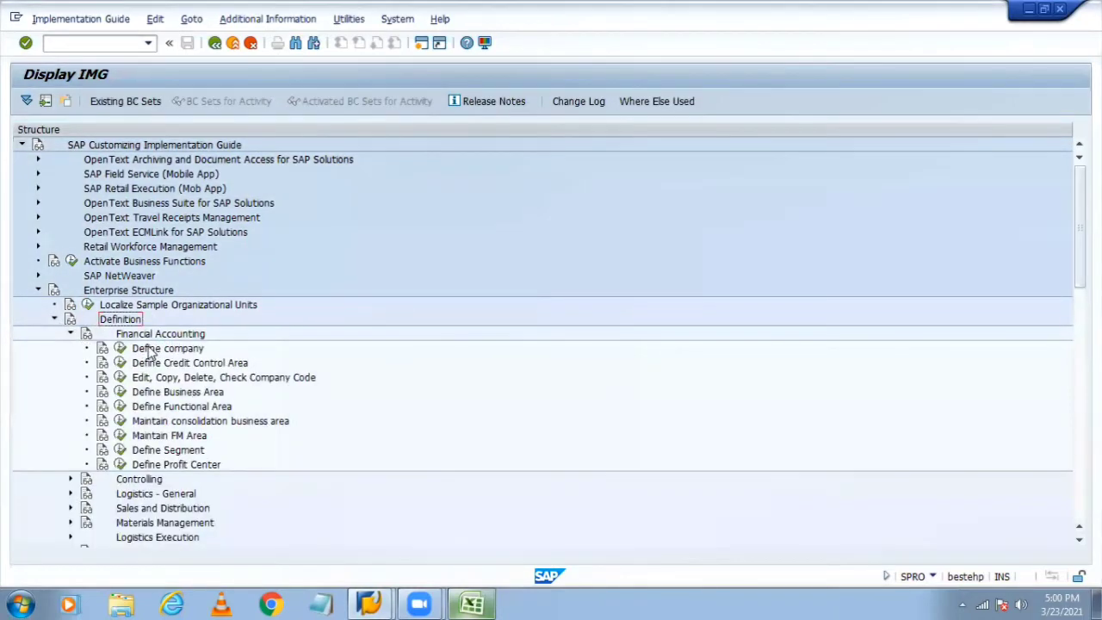
pyautogui.click(152, 379)
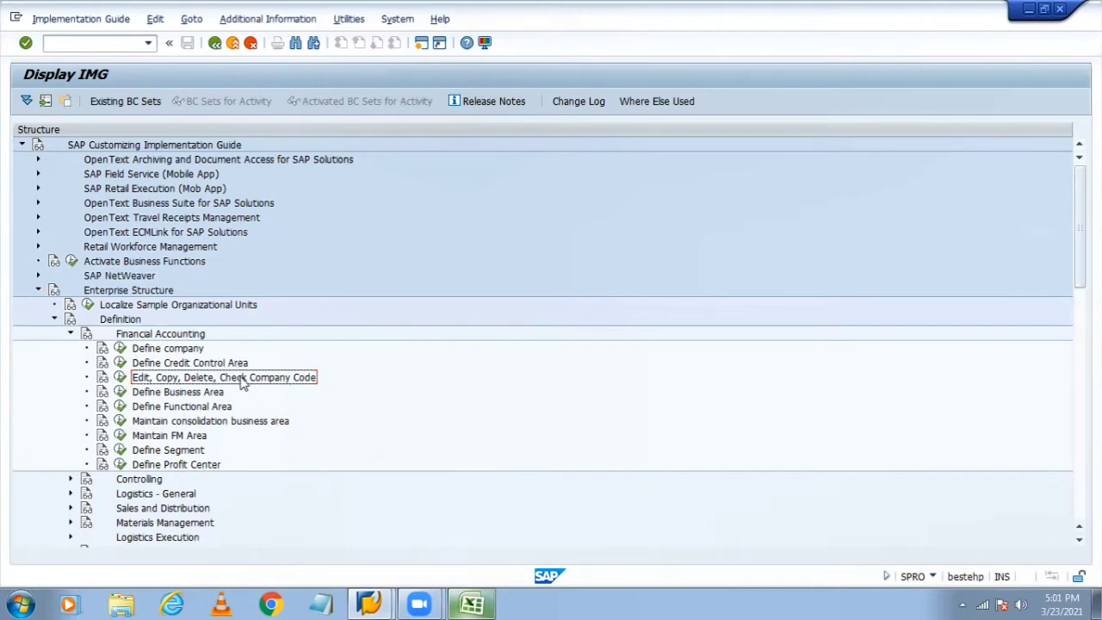
# Step: Show IMG activity keys beside the tree via Additional Information > Display Key > IMG Activity
pyautogui.click(349, 19)
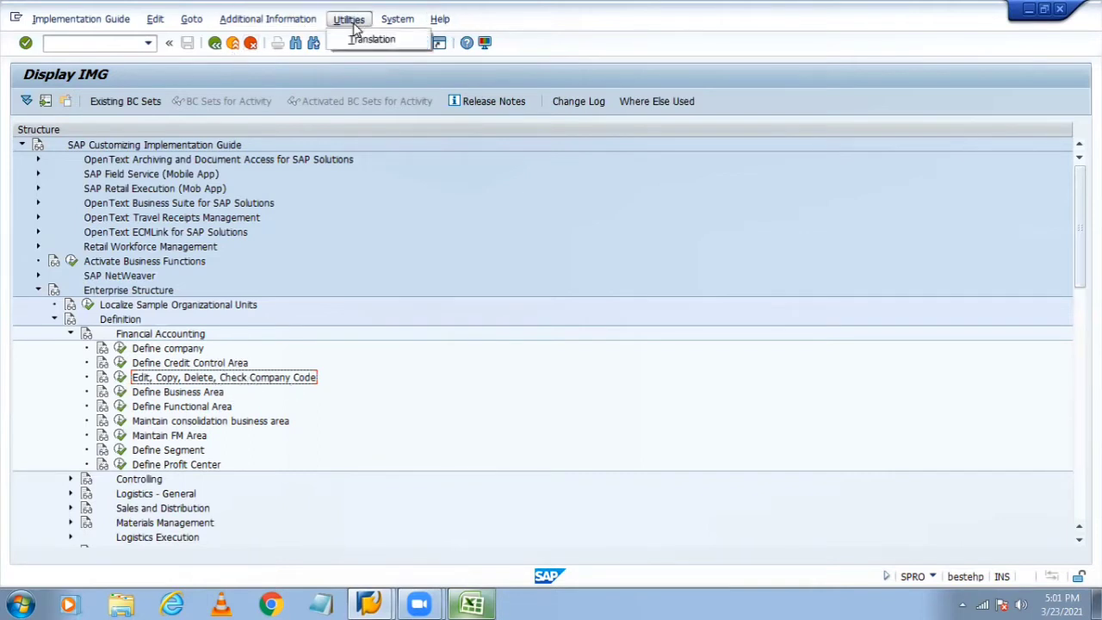
pyautogui.moveTo(273, 21)
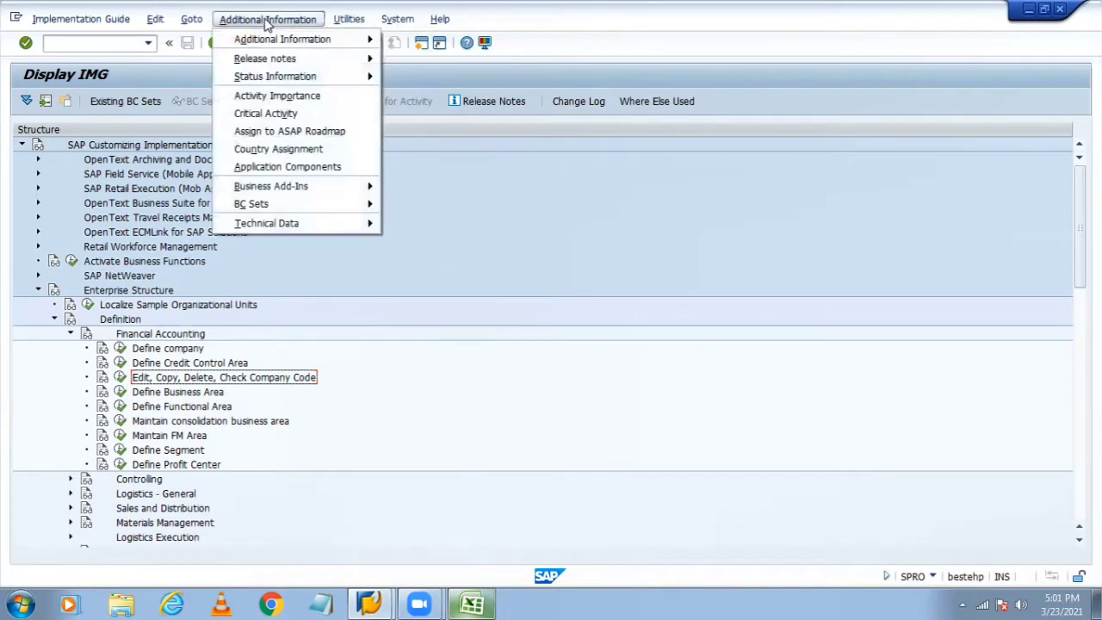
pyautogui.moveTo(255, 38)
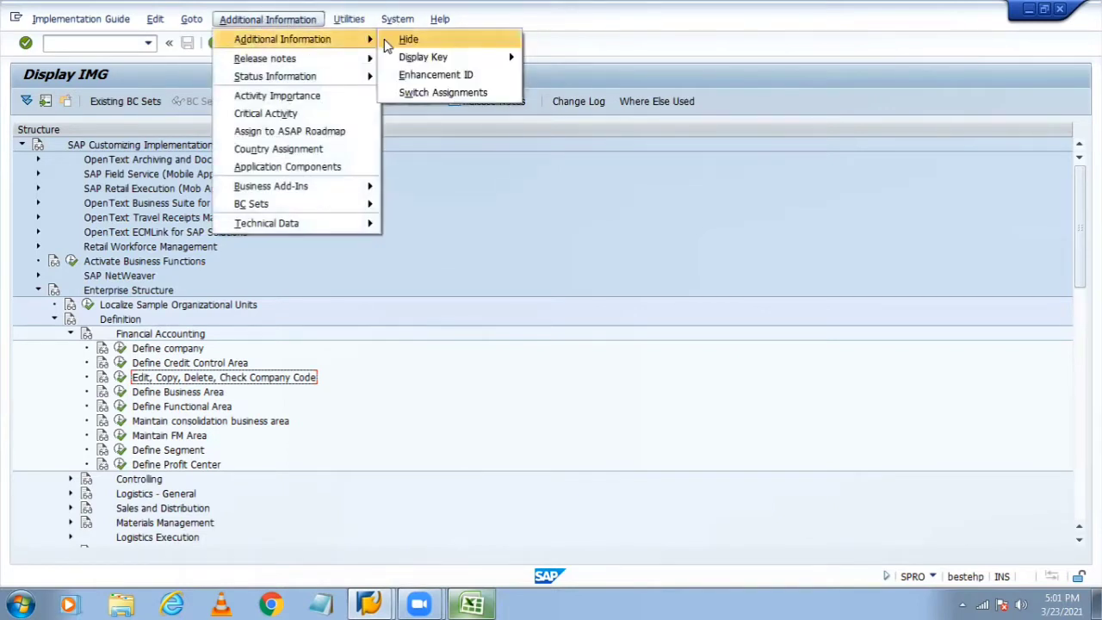
pyautogui.moveTo(503, 57)
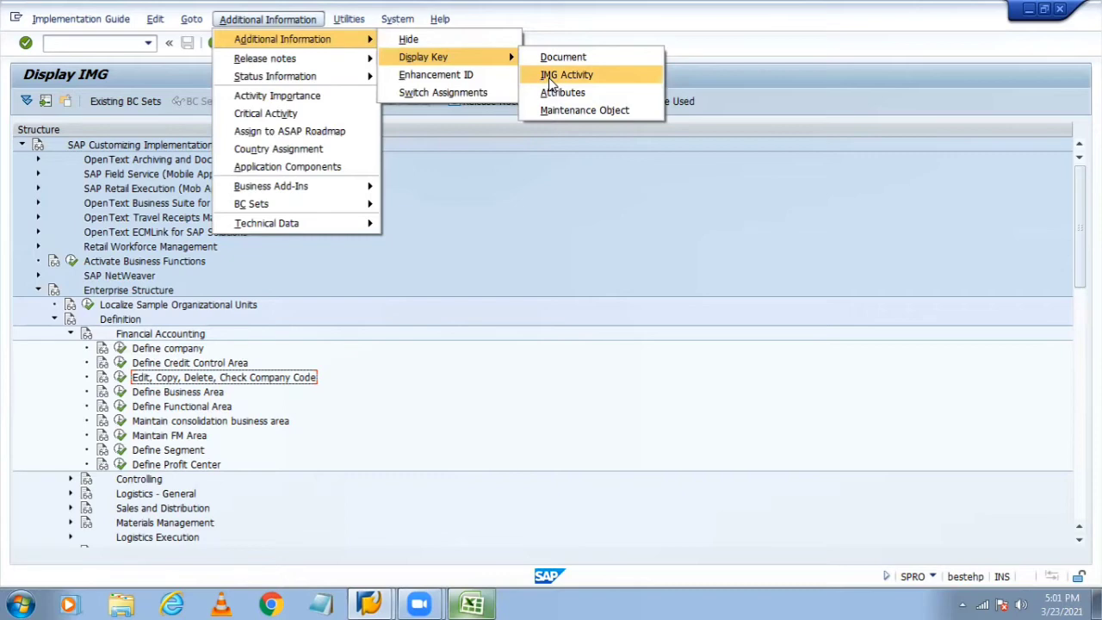
pyautogui.click(550, 79)
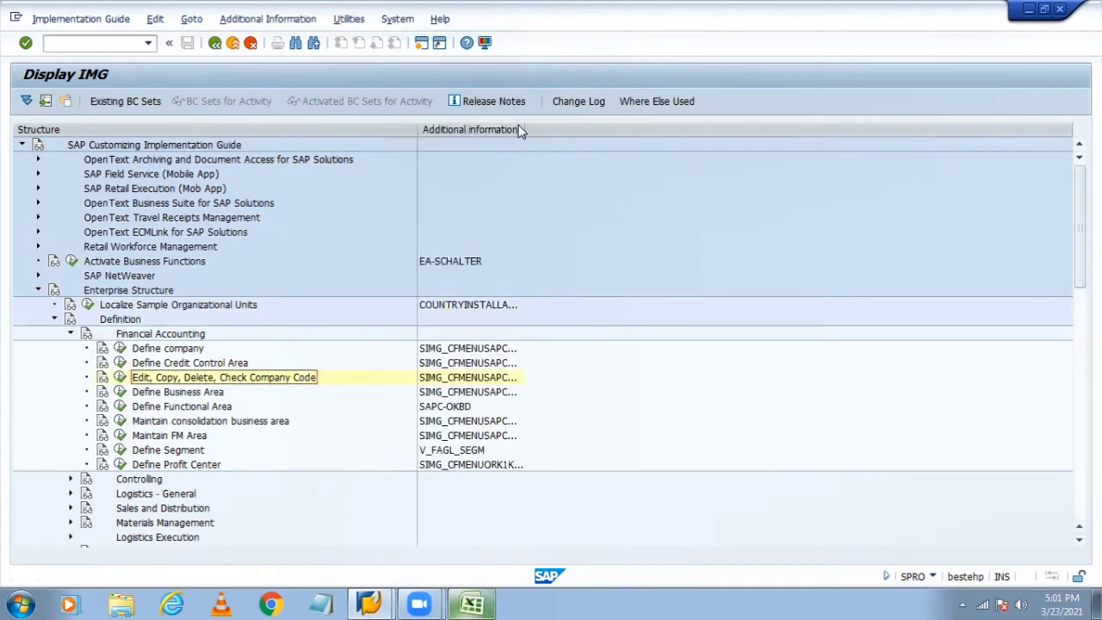
# Step: Widen the key column to reveal SIMG_CFMENUSAPCOX15, then run Edit, Copy, Delete, Check Company Code
pyautogui.moveTo(525, 129); pyautogui.dragTo(626, 113)
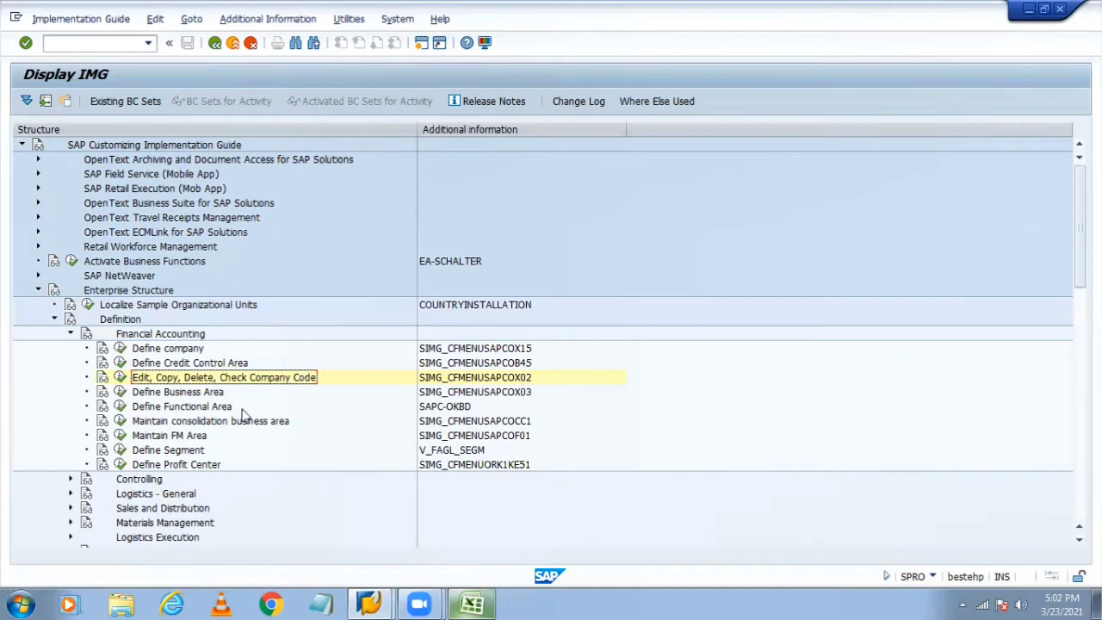
pyautogui.click(175, 351)
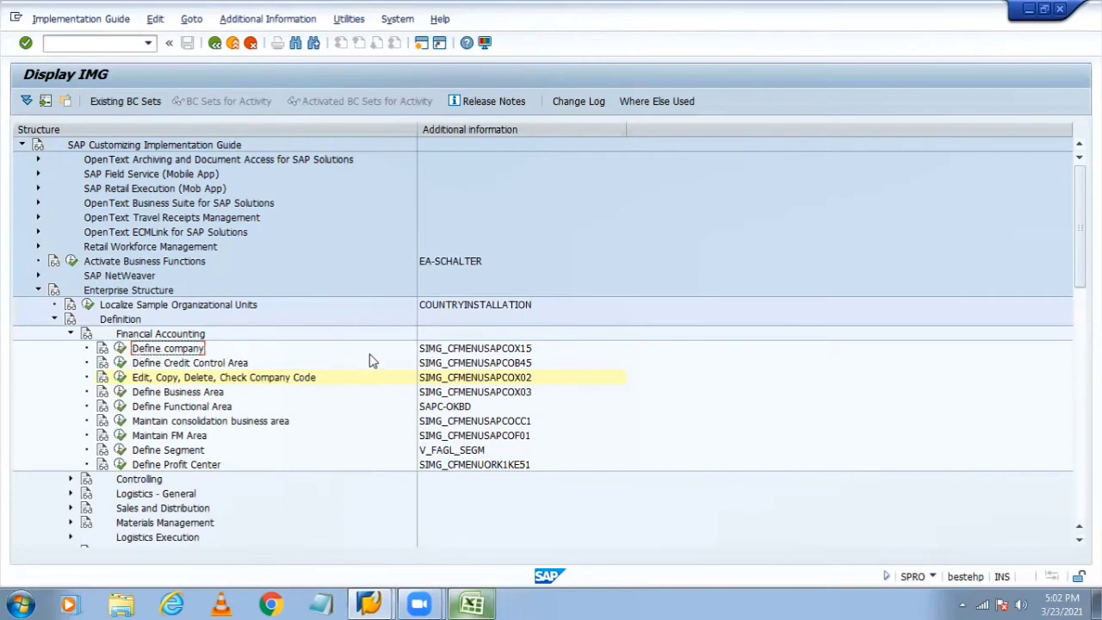
pyautogui.click(530, 353)
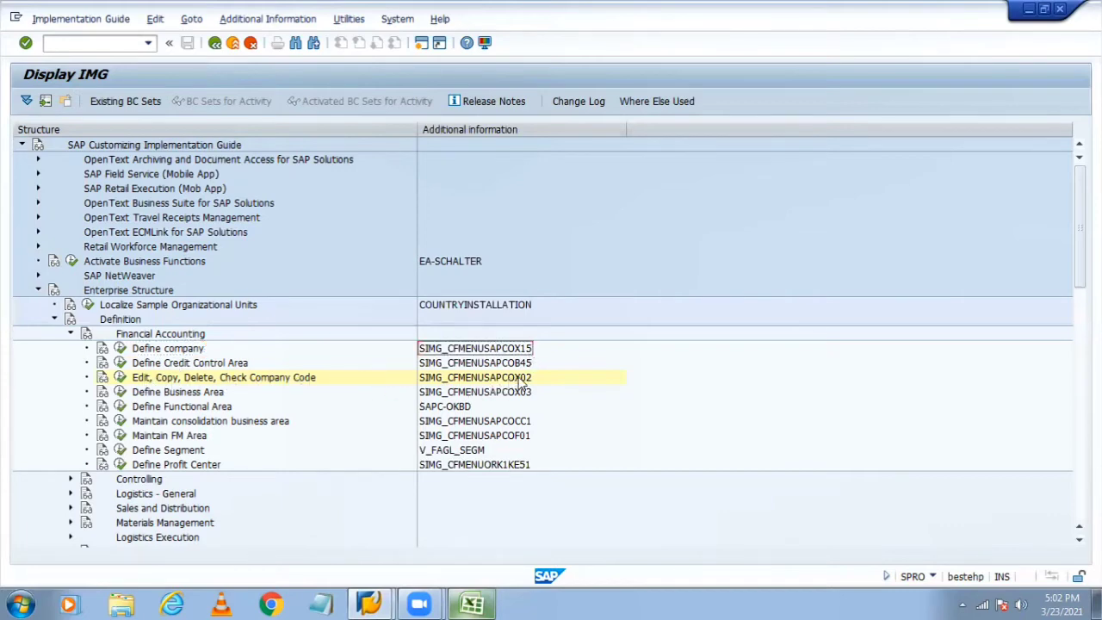
pyautogui.click(120, 379)
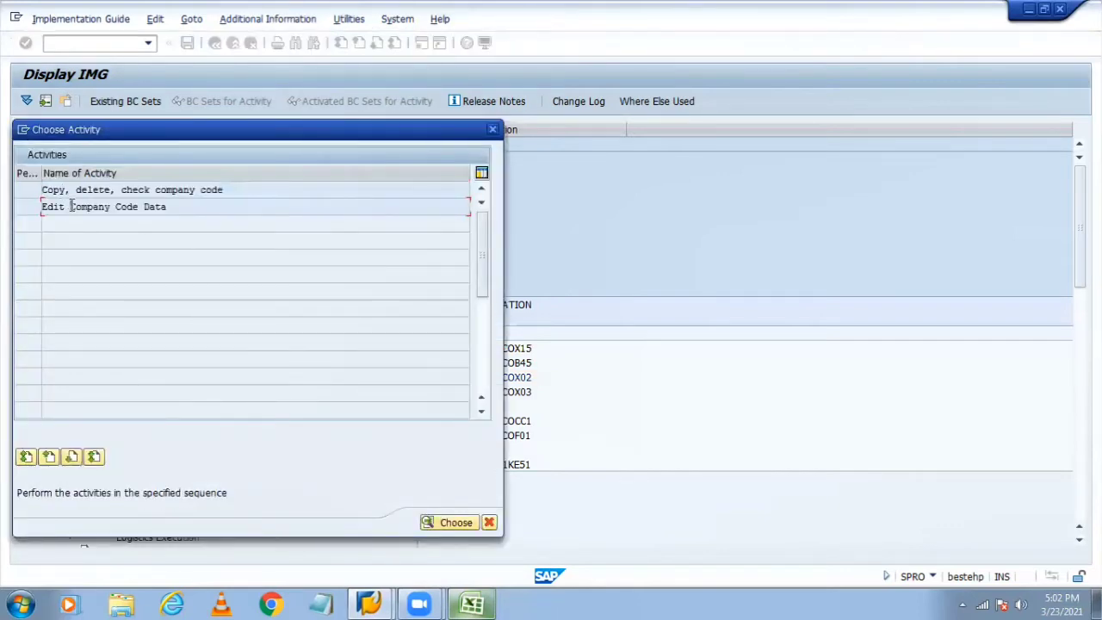
# Step: Open Edit Company Code Data showing 430 company codes, check system details, and create a new session
pyautogui.doubleClick(74, 207)
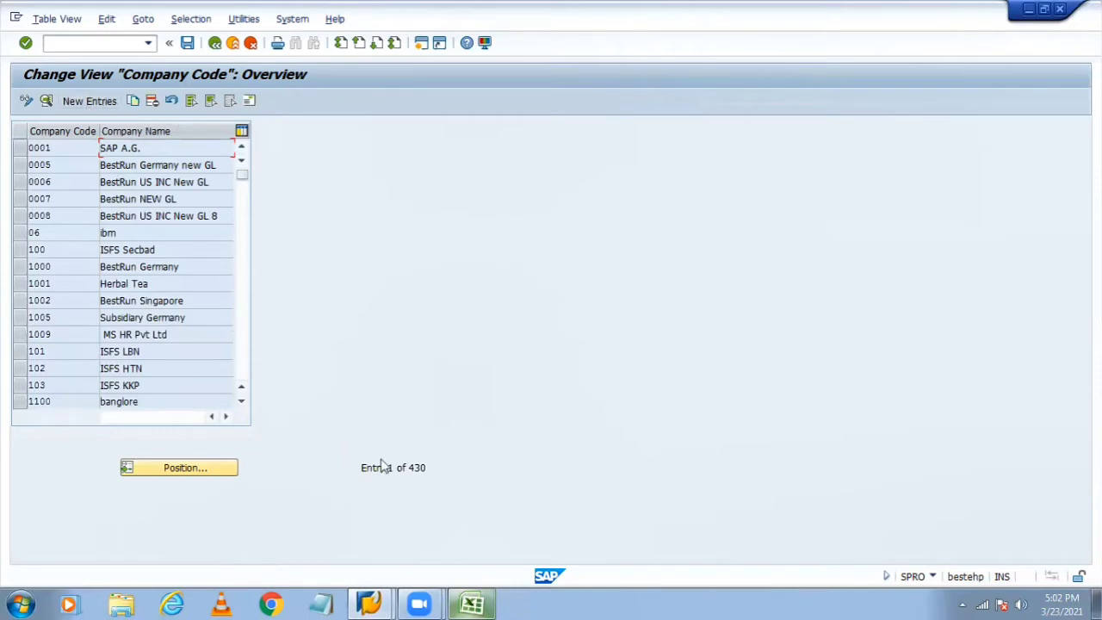
pyautogui.click(929, 577)
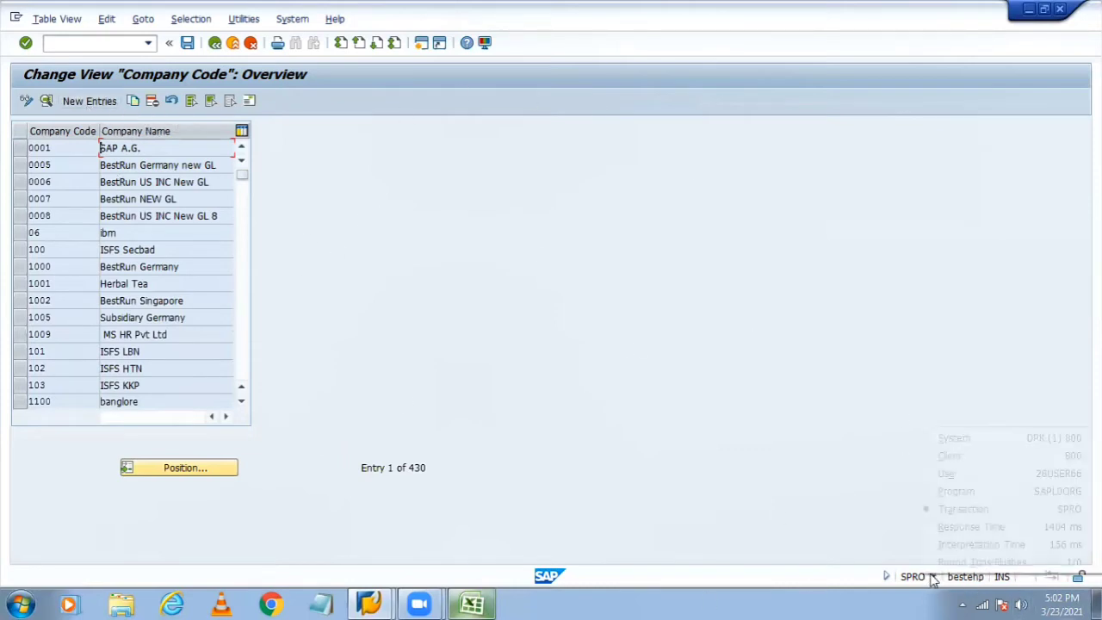
pyautogui.click(999, 510)
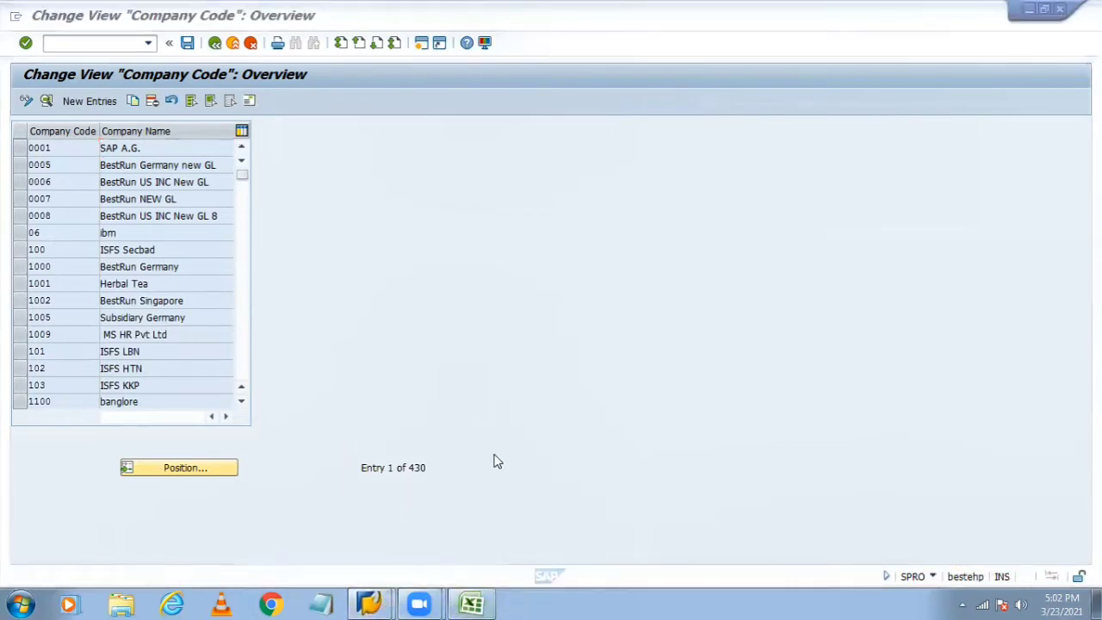
pyautogui.click(421, 43)
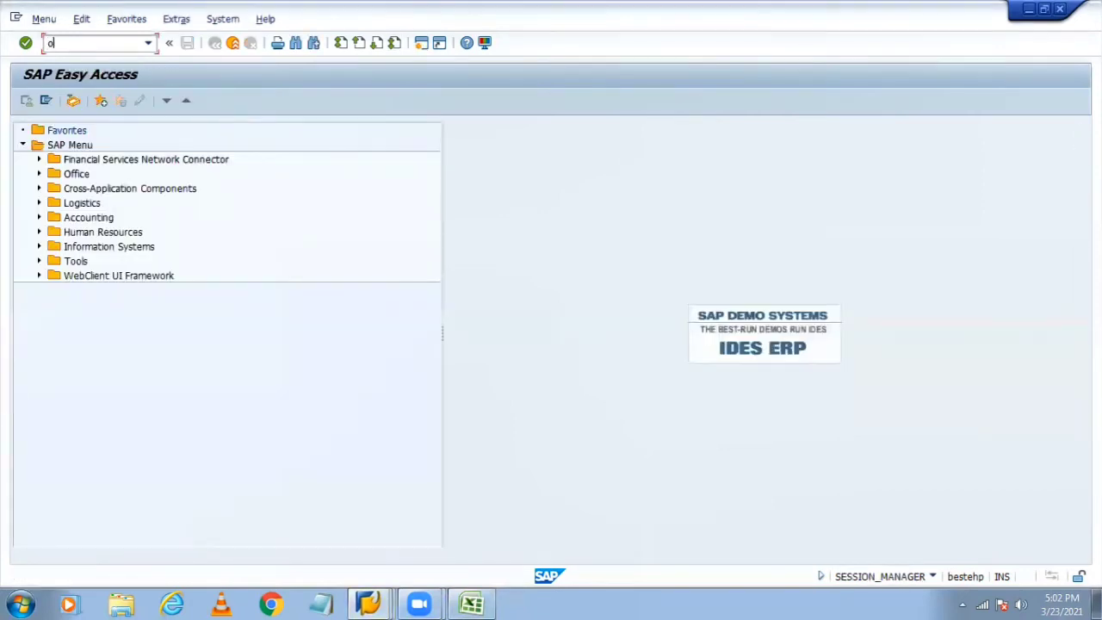
# Step: Launch the company code transaction in the new session and accept displaying the locked data
pyautogui.press('Return')
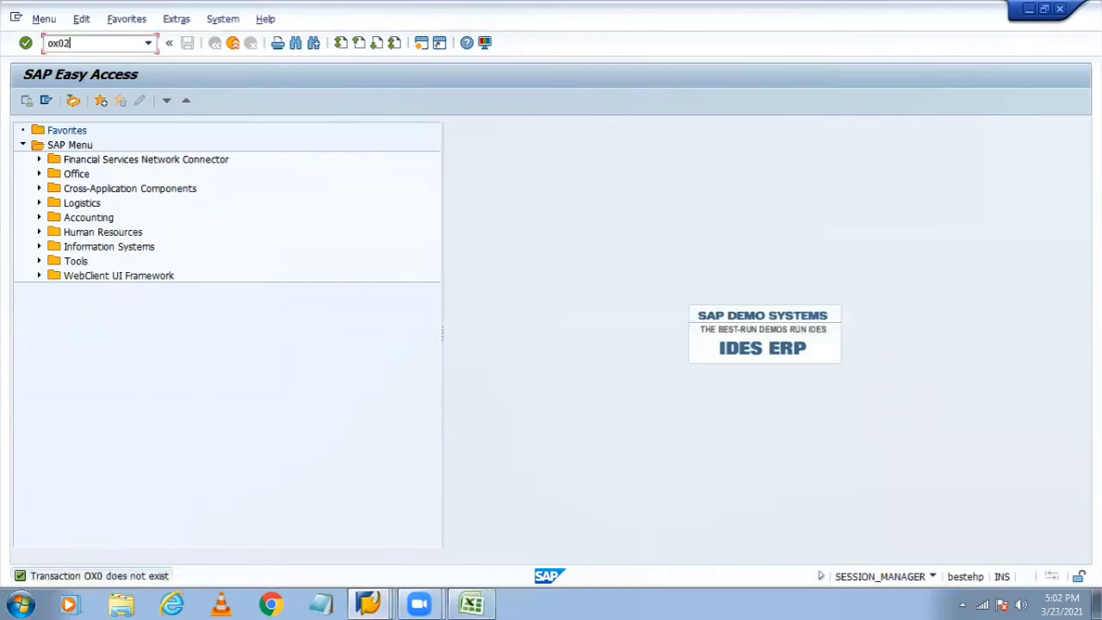
pyautogui.press('Return')
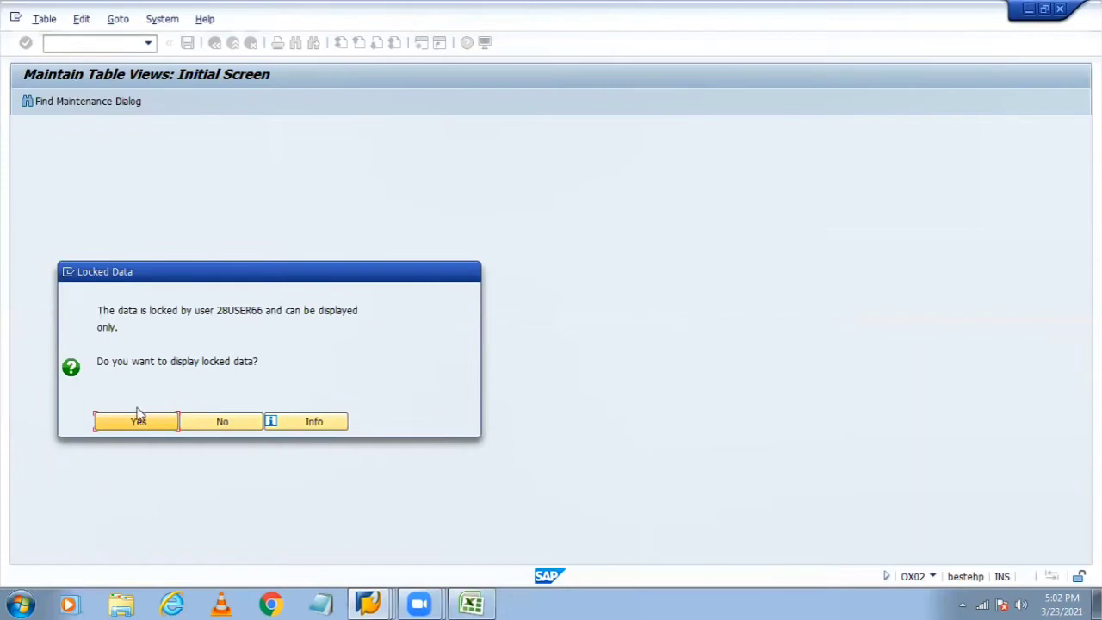
pyautogui.click(243, 319)
pyautogui.click(144, 420)
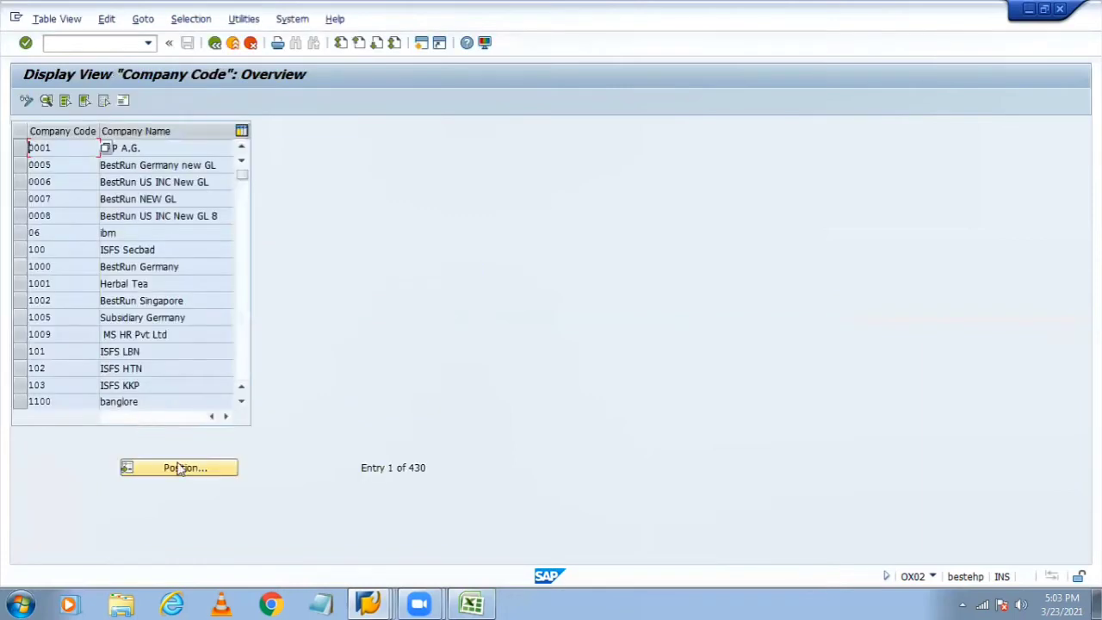
# Step: Close the extra read-only company code window, keeping the editable one open
pyautogui.click(368, 602)
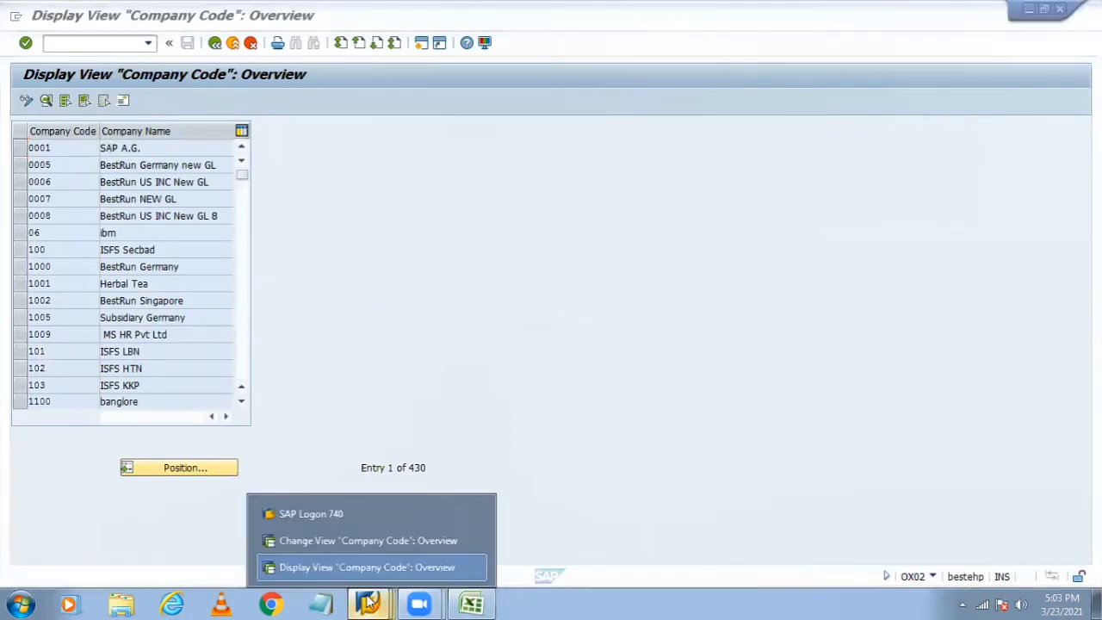
pyautogui.click(343, 539)
pyautogui.click(368, 603)
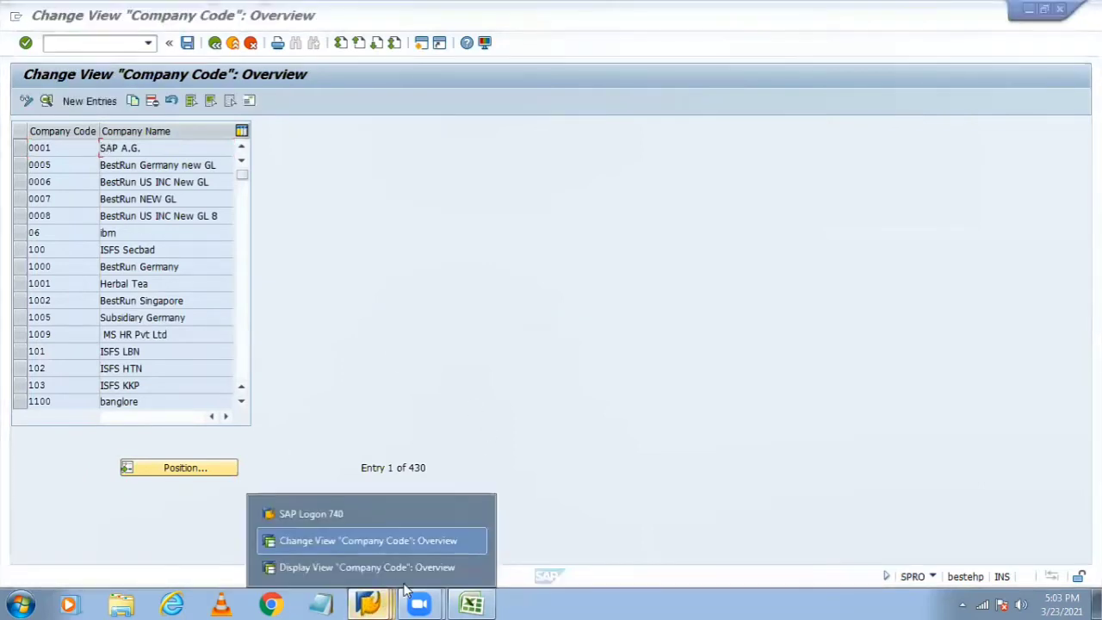
pyautogui.click(398, 567)
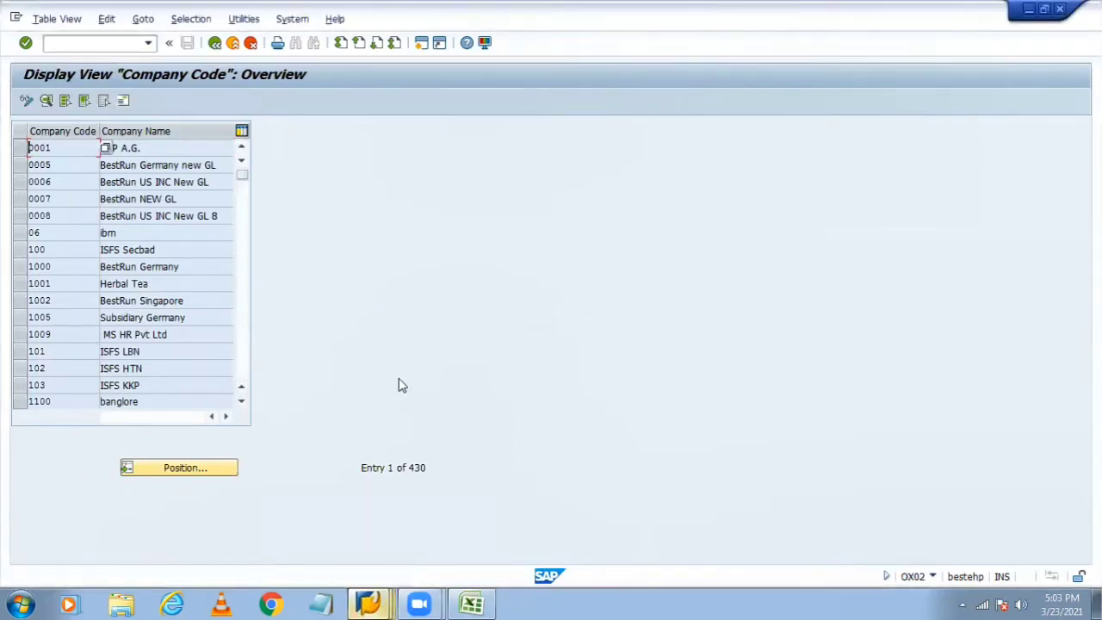
pyautogui.click(377, 602)
pyautogui.click(476, 567)
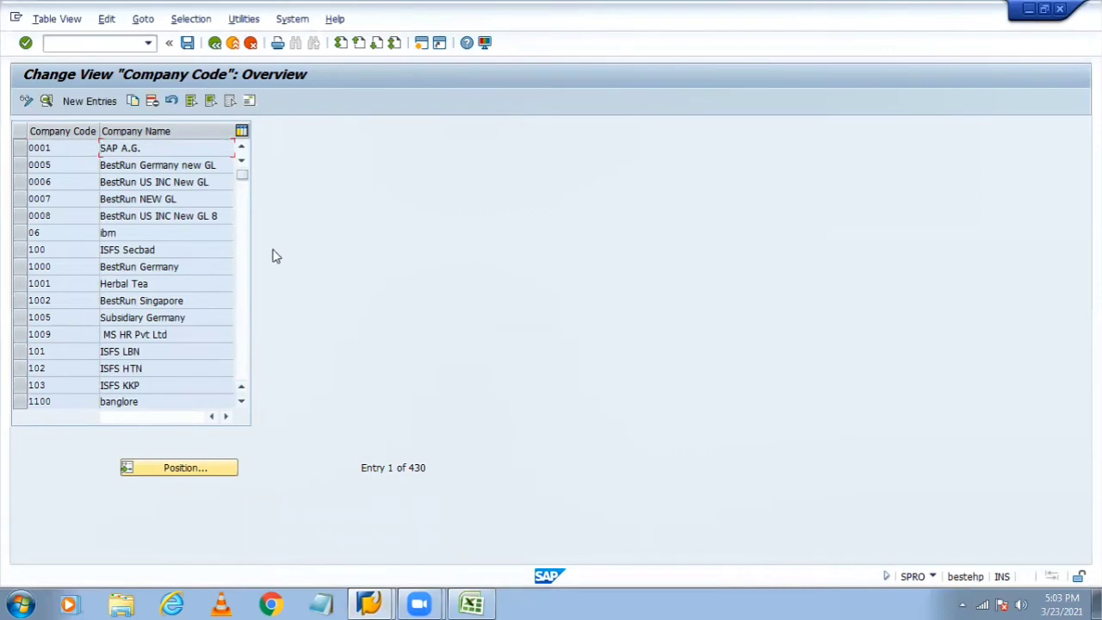
# Step: Start a new company code entry and select cell E4 (6600) in the Excel notes
pyautogui.click(89, 102)
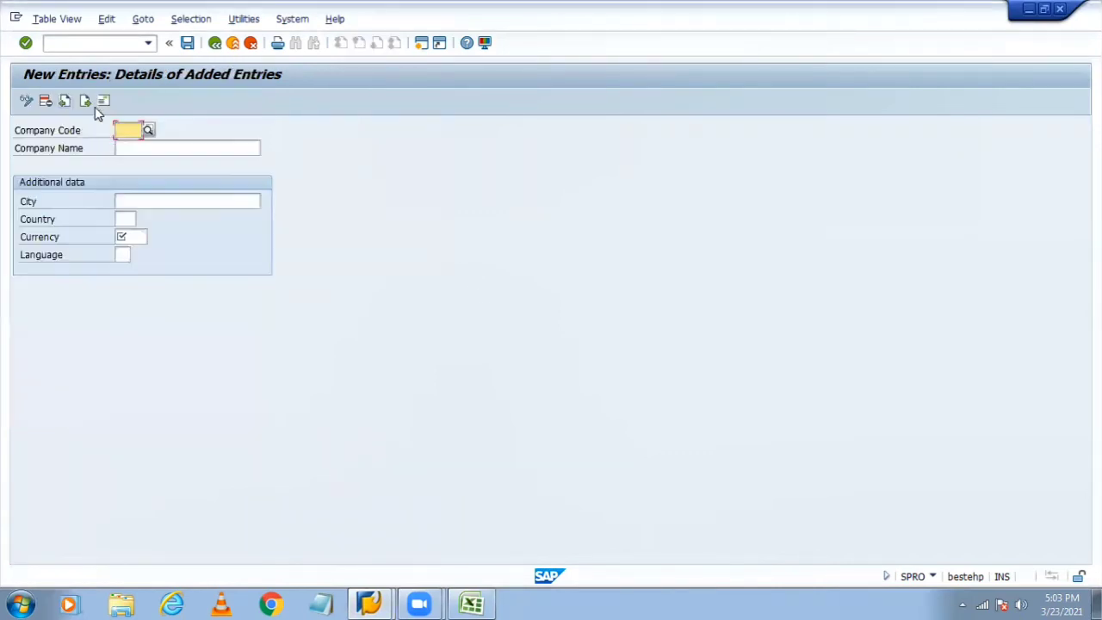
pyautogui.click(471, 603)
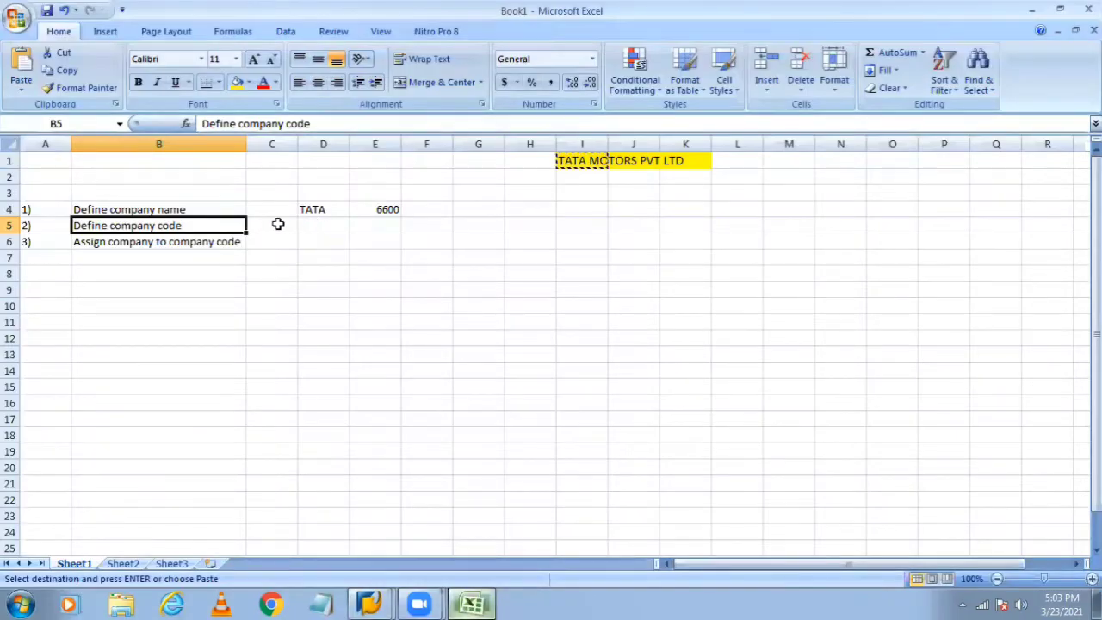
pyautogui.click(374, 207)
# Step: Paste 6600 into Excel cell E5 and enter 6600 as the SAP company code
pyautogui.hotkey('ctrl', 'Down')
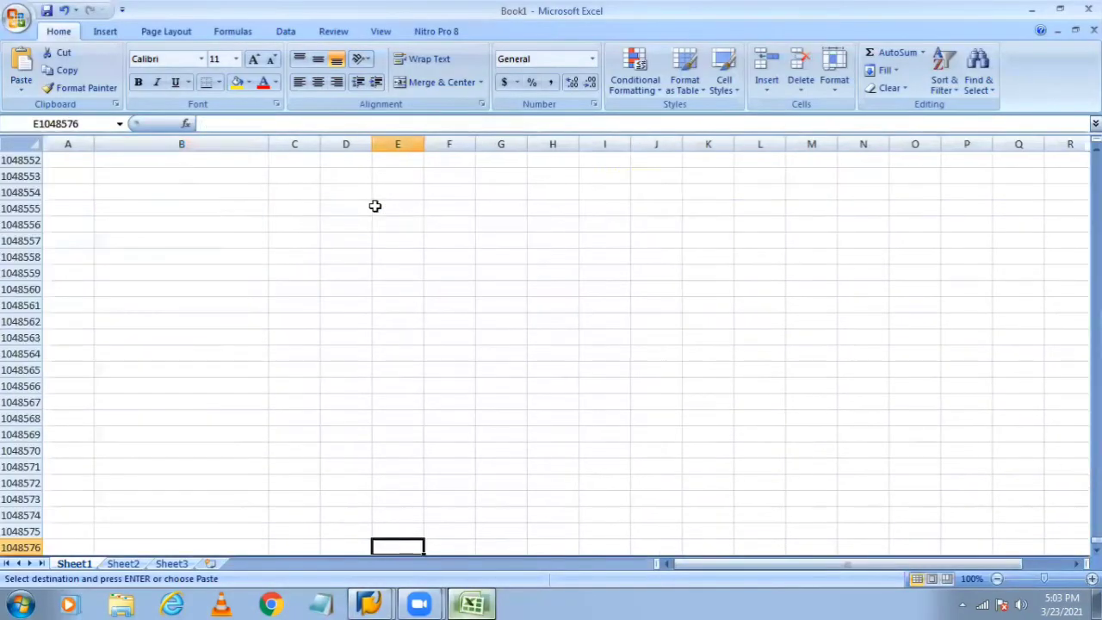
pyautogui.hotkey('ctrl', 'shift', 'Up')
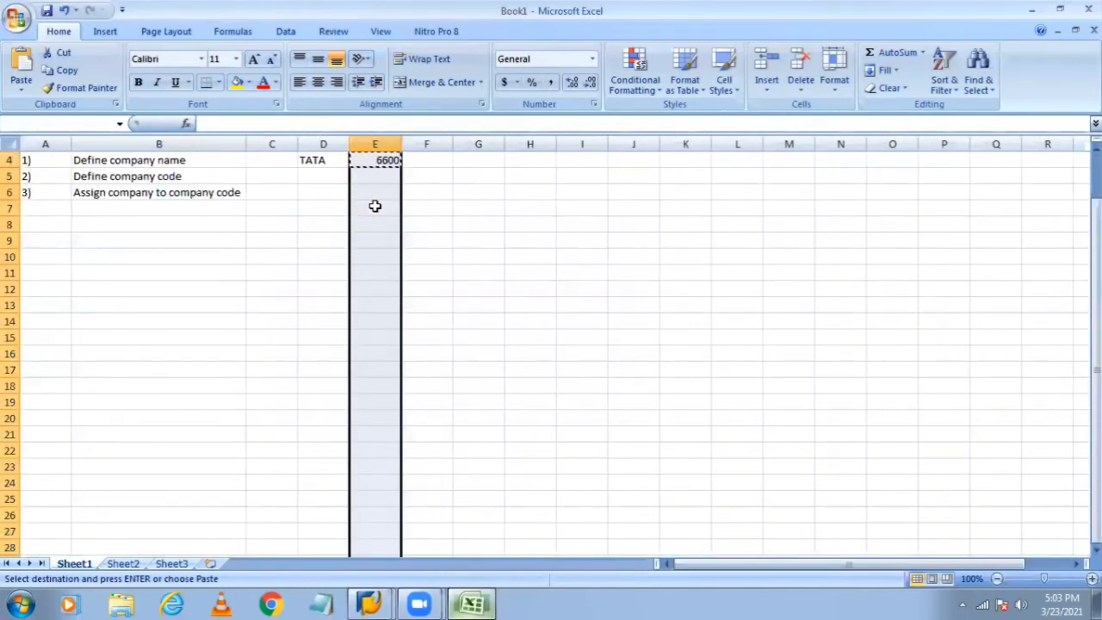
pyautogui.click(375, 178)
pyautogui.write('6600')
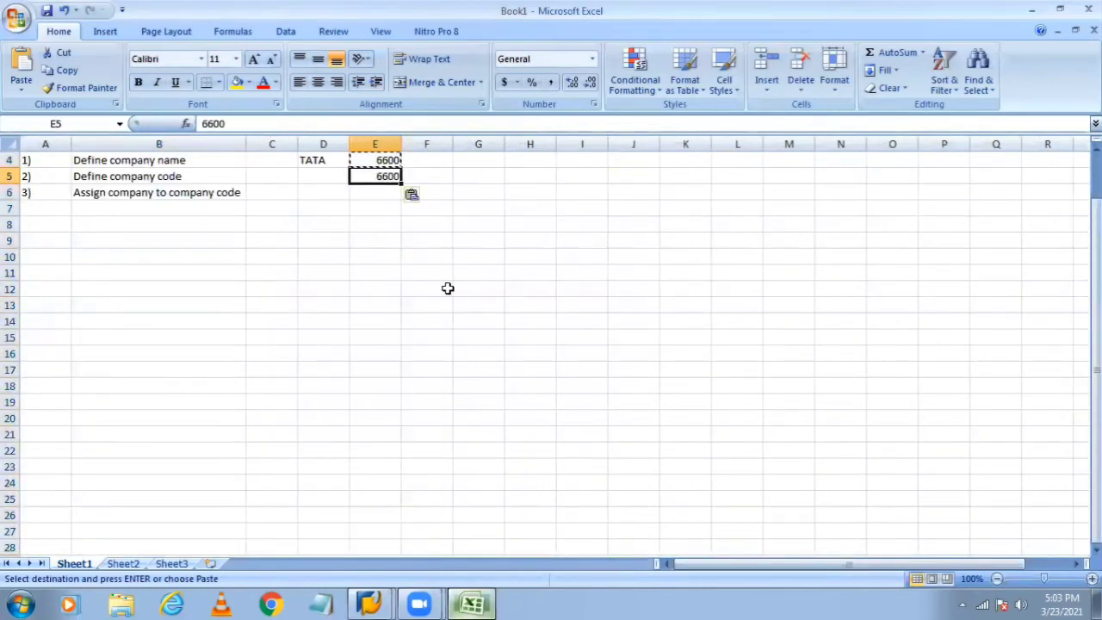
pyautogui.hotkey('alt', 'Tab')
pyautogui.write('6600')
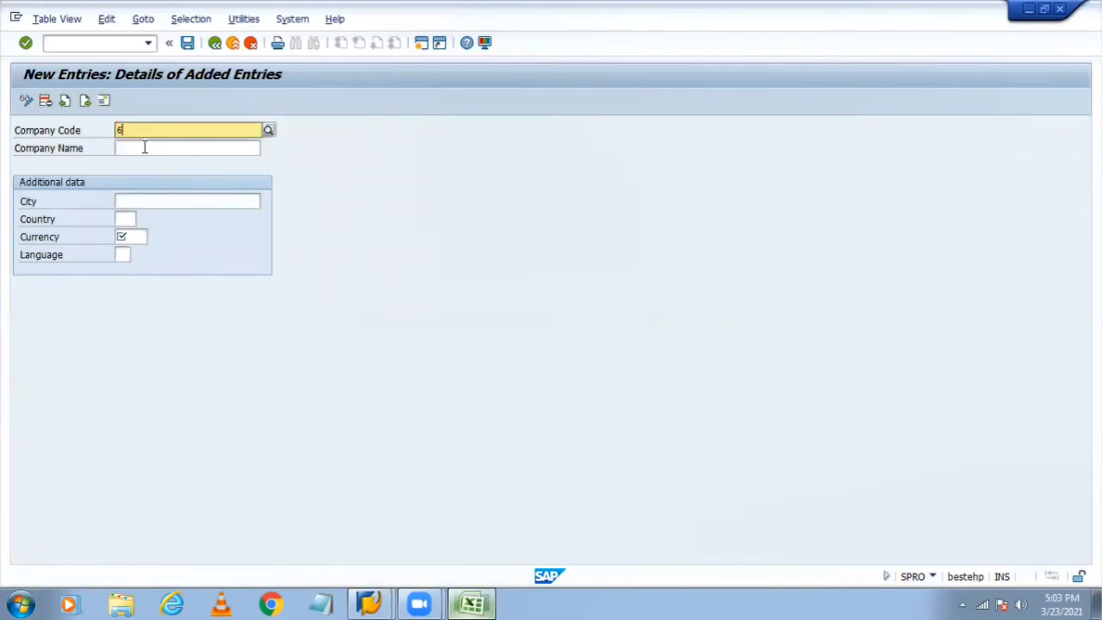
pyautogui.click(383, 160)
pyautogui.click(163, 146)
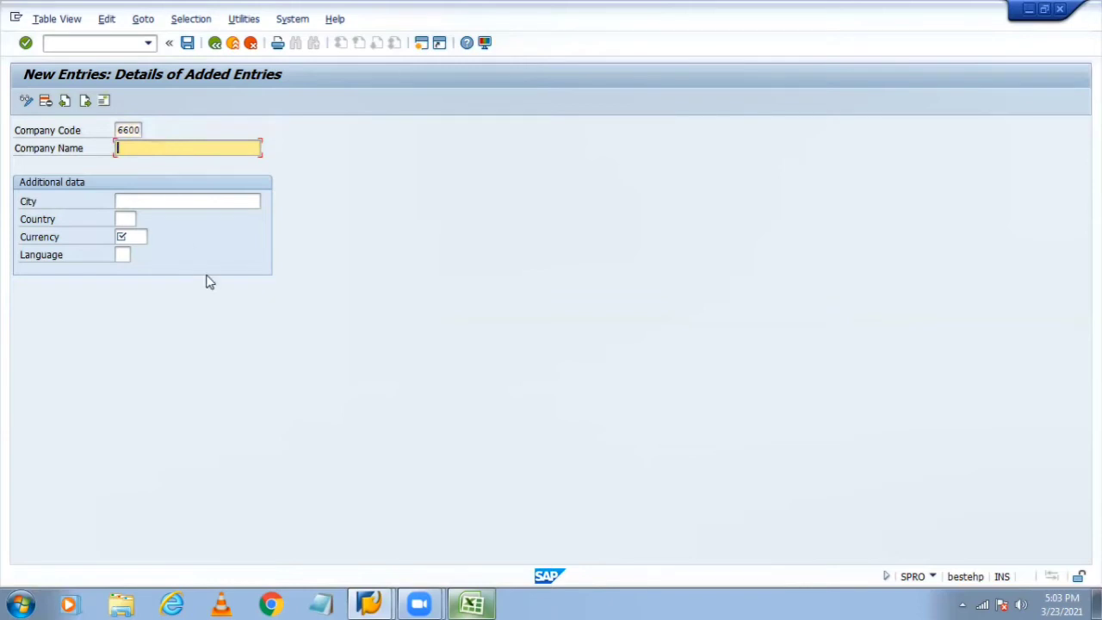
# Step: Copy TATA MOTORS PVT LTD from Excel into the Company Name field
pyautogui.click(473, 603)
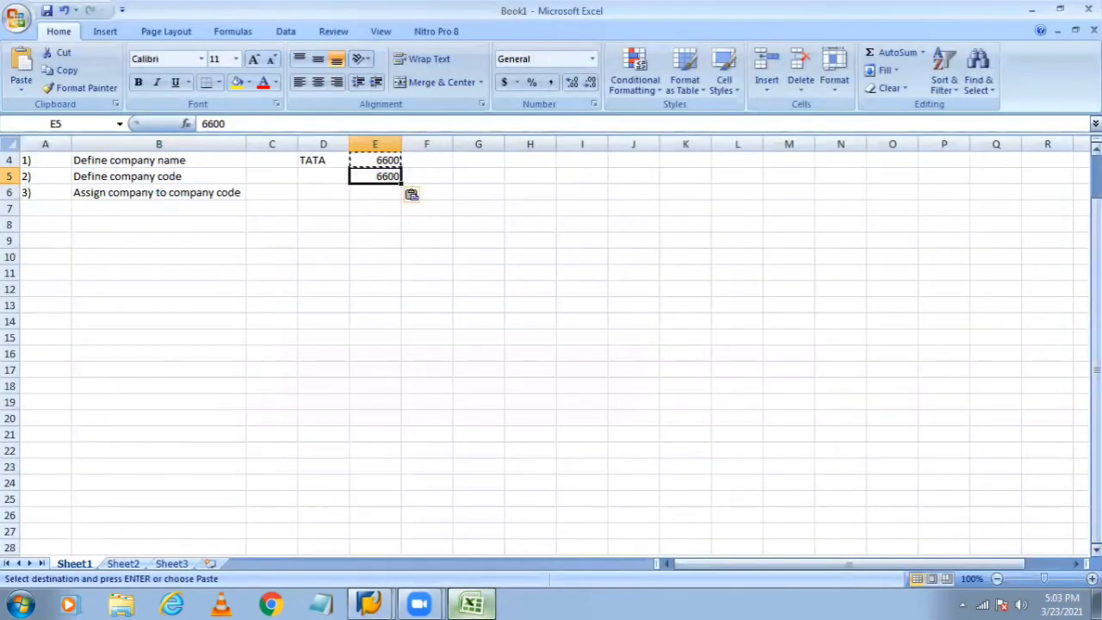
pyautogui.scroll(1, 1057, 148)
pyautogui.click(581, 159)
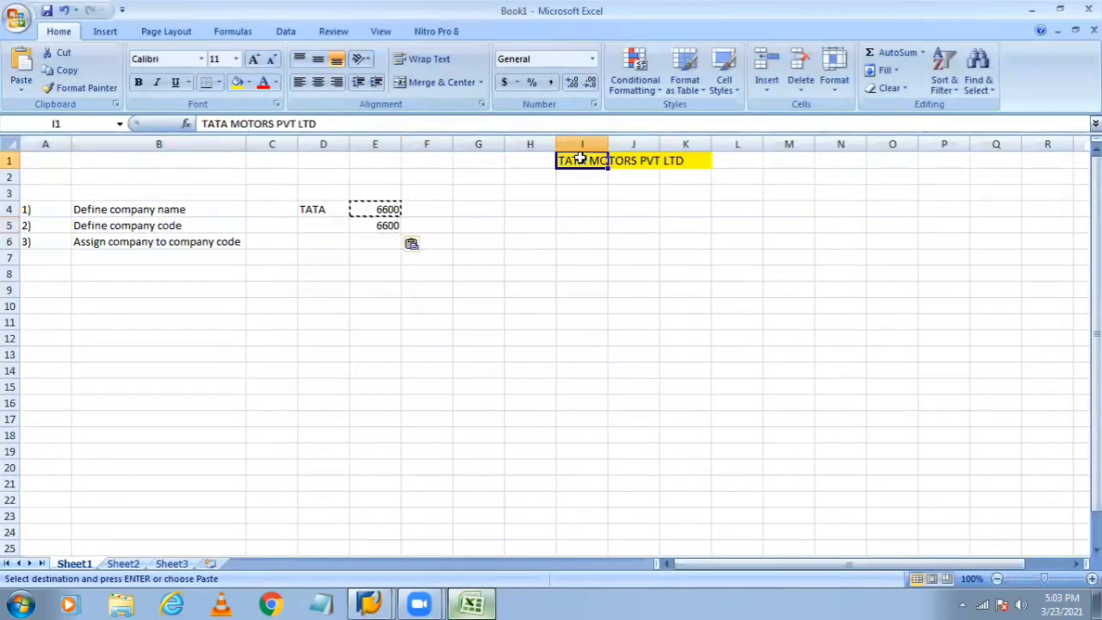
pyautogui.hotkey('ctrl', 'c')
pyautogui.hotkey('alt', 'Tab')
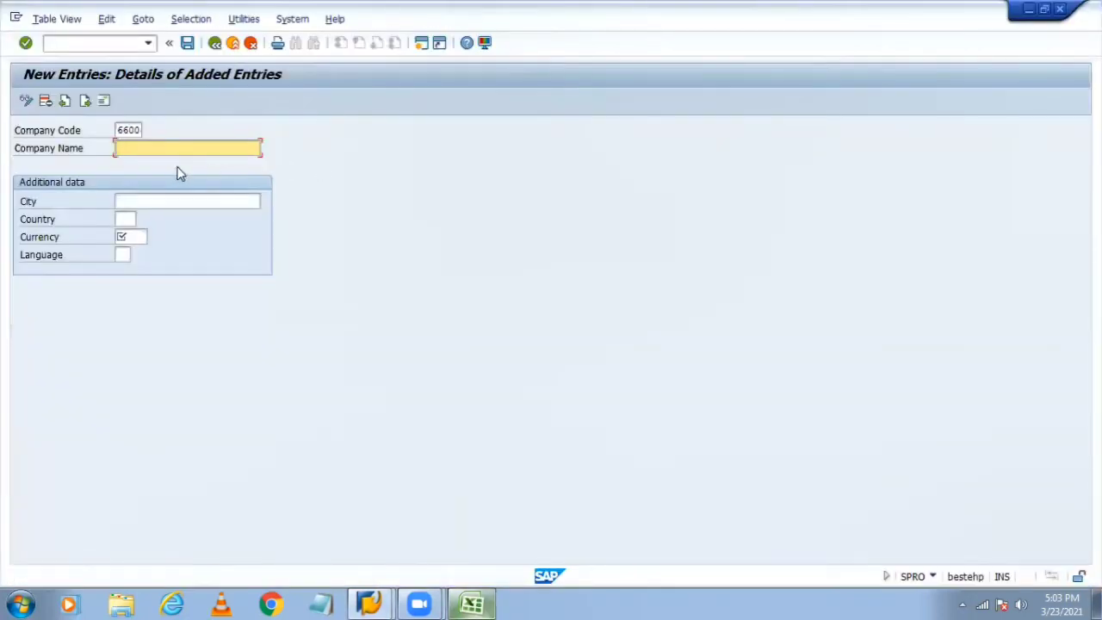
pyautogui.hotkey('ctrl', 'v')
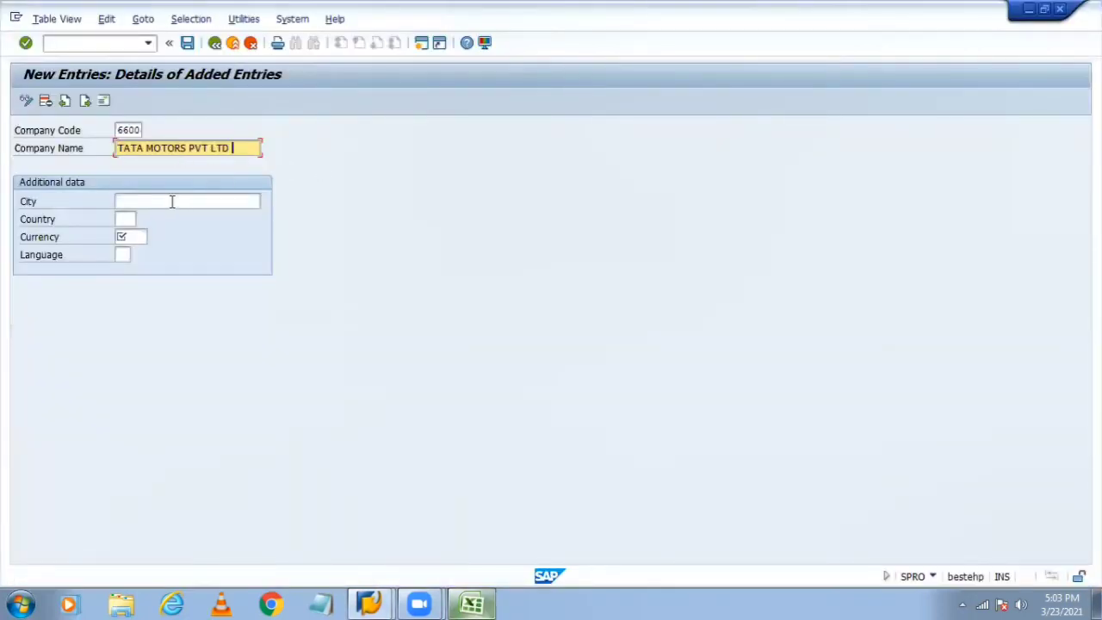
# Step: Enter new delhi as the city of the new company code
pyautogui.click(172, 200)
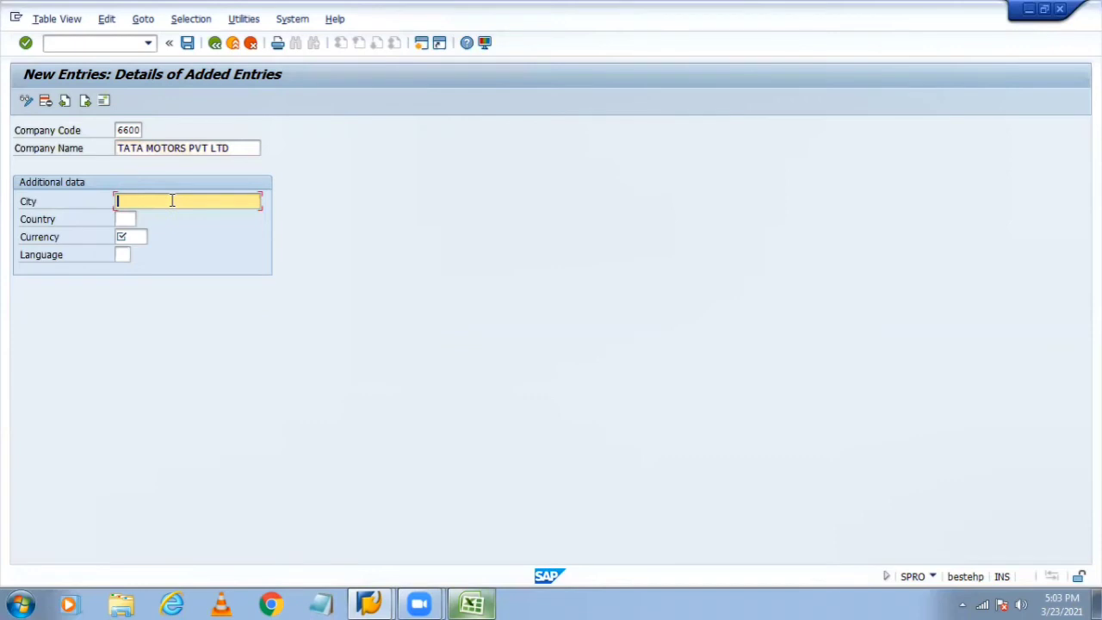
pyautogui.write('n')
pyautogui.press('BackSpace')
pyautogui.write('n')
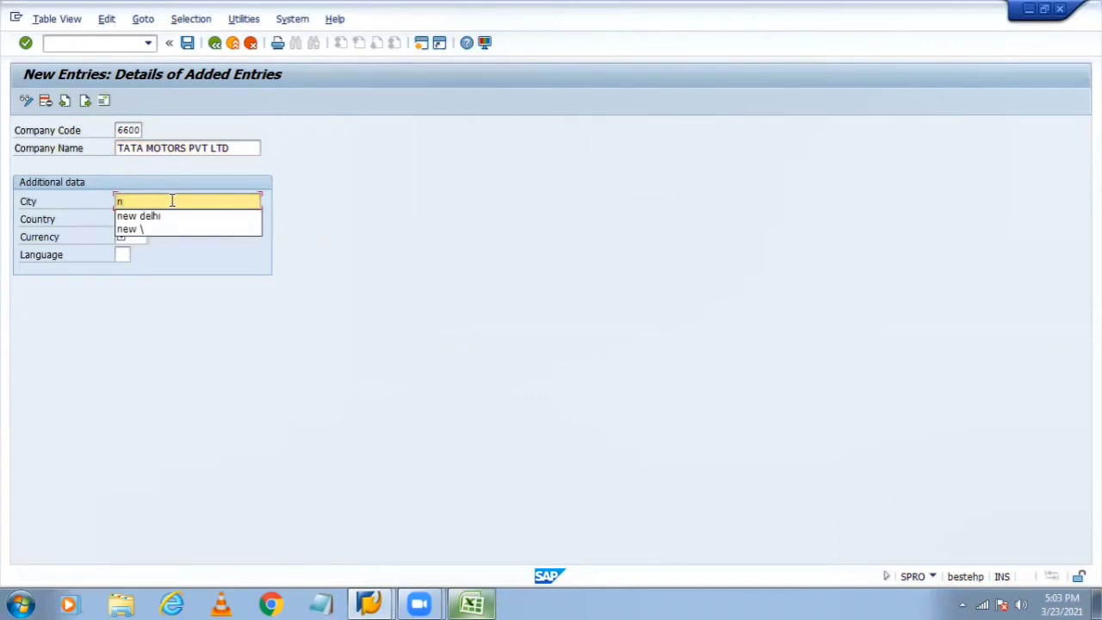
pyautogui.write('D')
pyautogui.press('BackSpace')
pyautogui.press('BackSpace')
pyautogui.write('new delhi')
pyautogui.press('Tab')
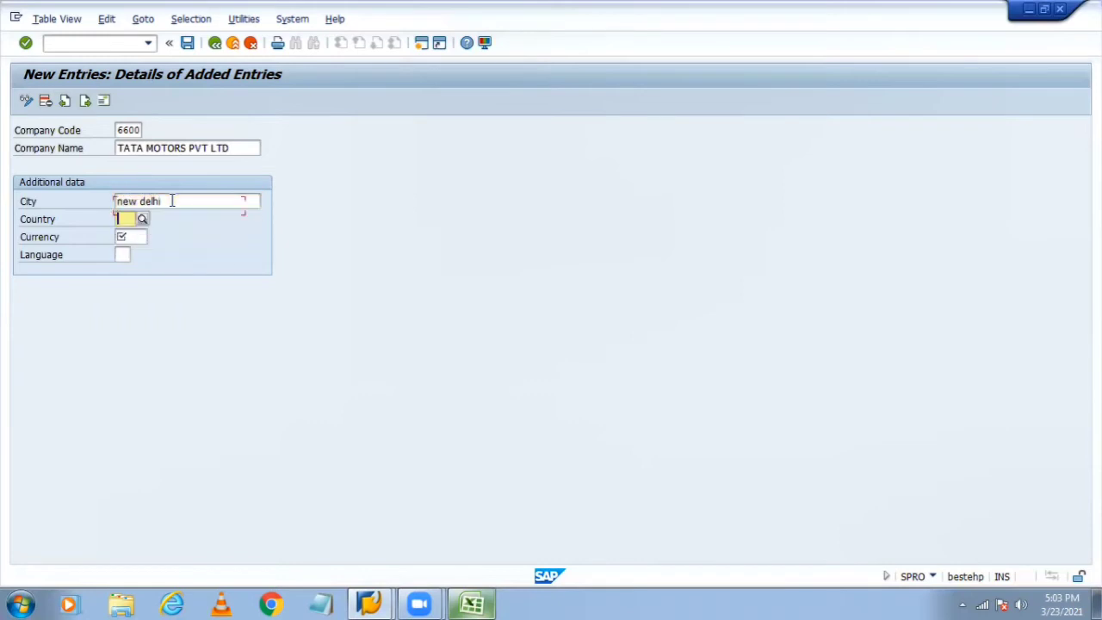
# Step: Set the country to IN (India) and clear the city field again
pyautogui.write('in')
pyautogui.click(159, 248)
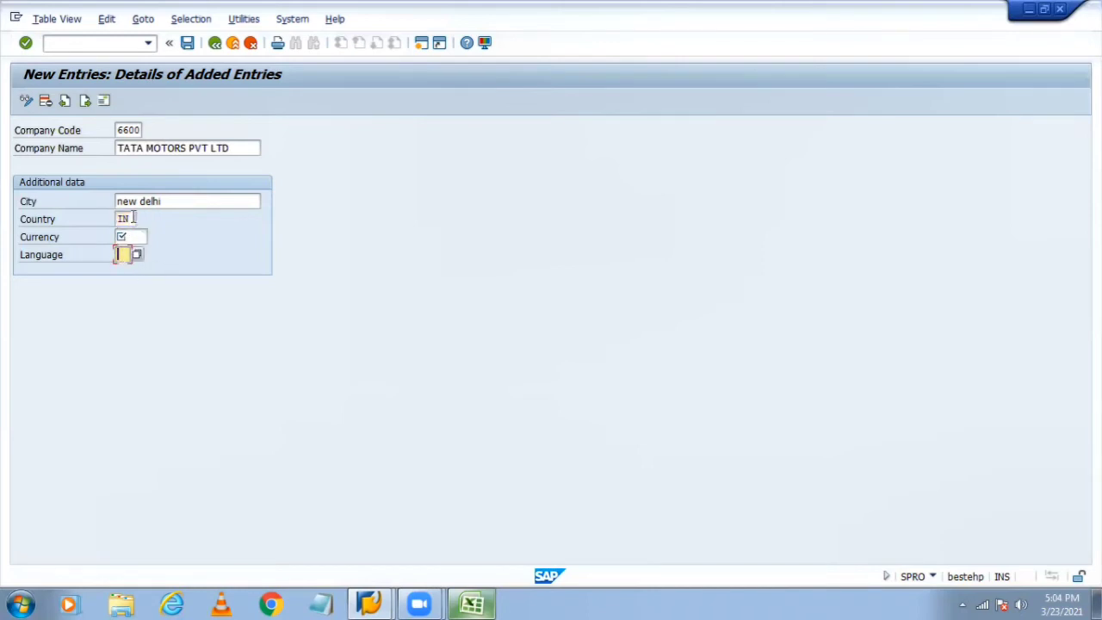
pyautogui.click(177, 201)
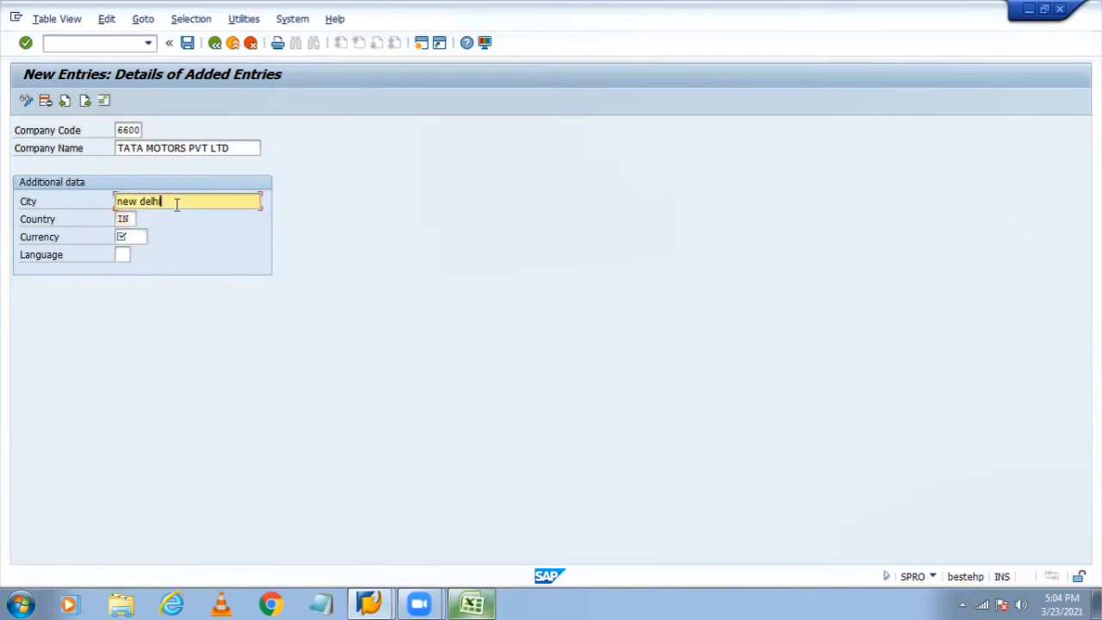
pyautogui.press('BackSpace')
pyautogui.press('BackSpace')
pyautogui.press('BackSpace')
pyautogui.press('BackSpace')
pyautogui.press('BackSpace')
pyautogui.press('BackSpace')
pyautogui.press('BackSpace')
pyautogui.press('BackSpace')
pyautogui.press('BackSpace')
pyautogui.press('Tab')
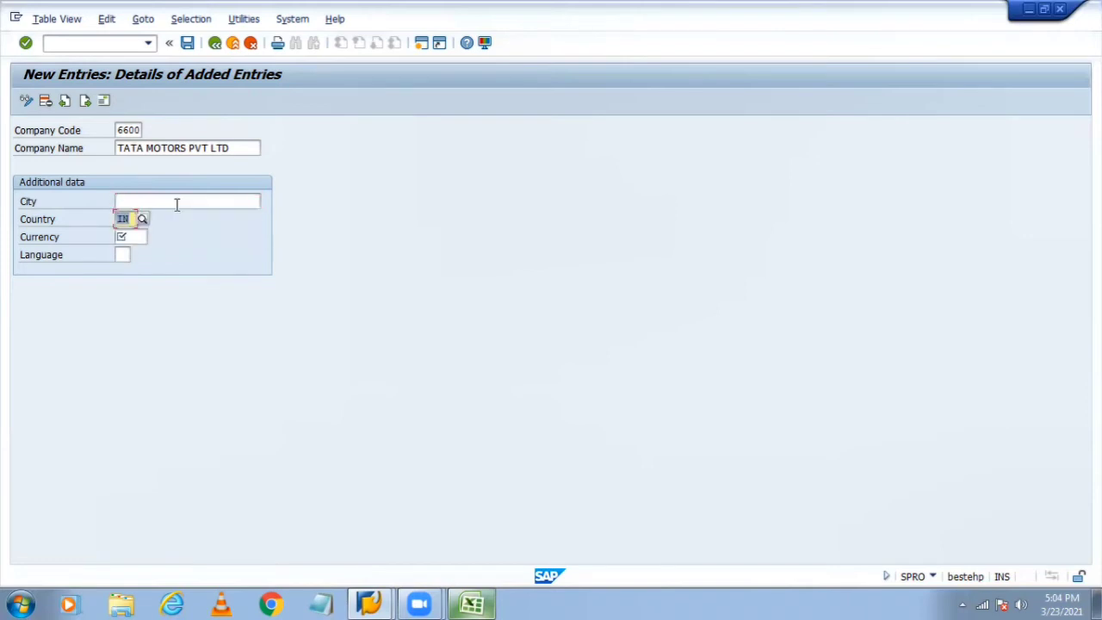
pyautogui.click(128, 198)
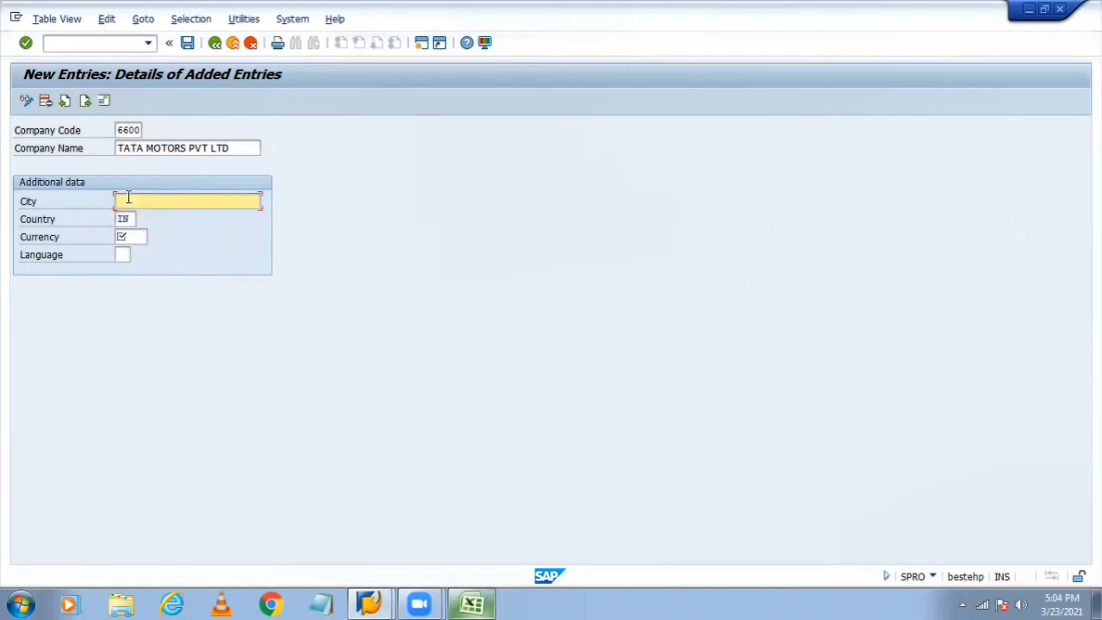
# Step: Move between the City, Currency and Language fields of the entry form
pyautogui.click(136, 238)
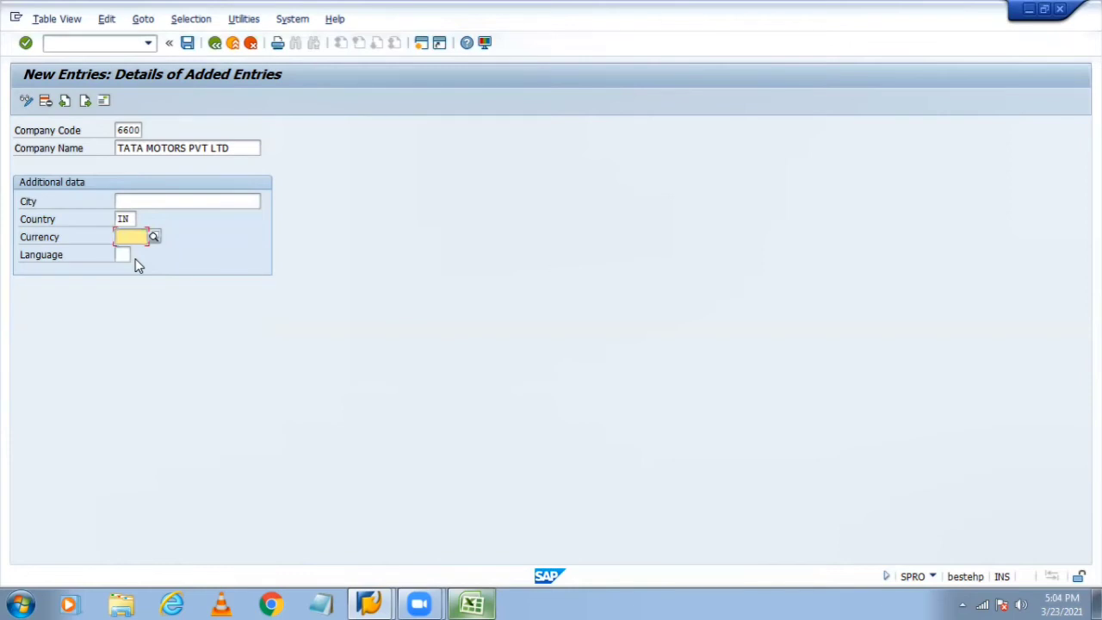
pyautogui.click(135, 199)
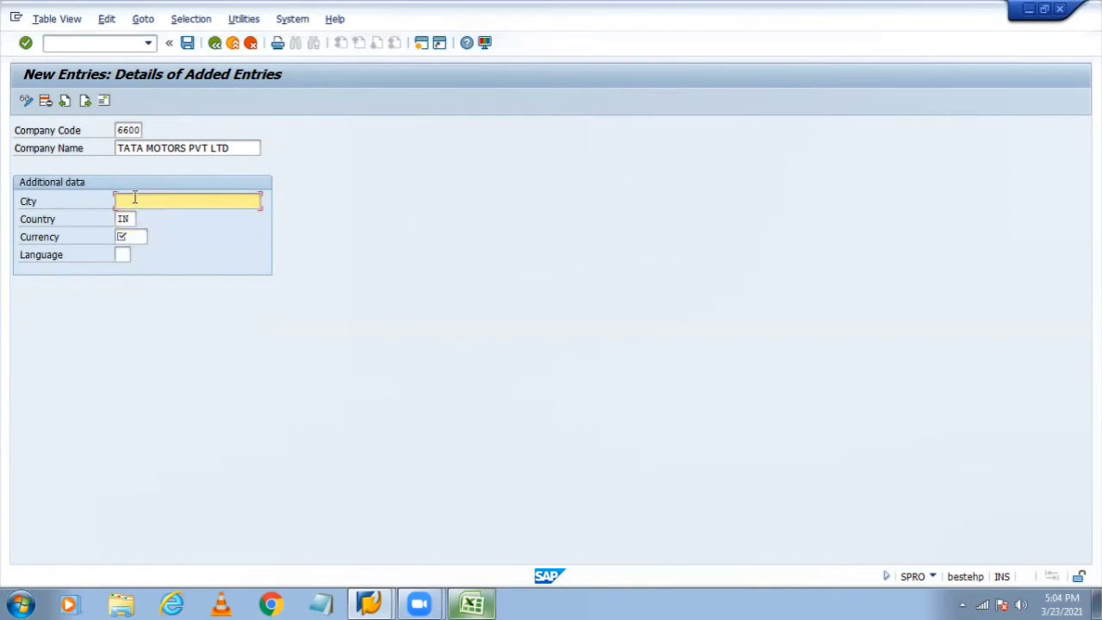
pyautogui.click(121, 255)
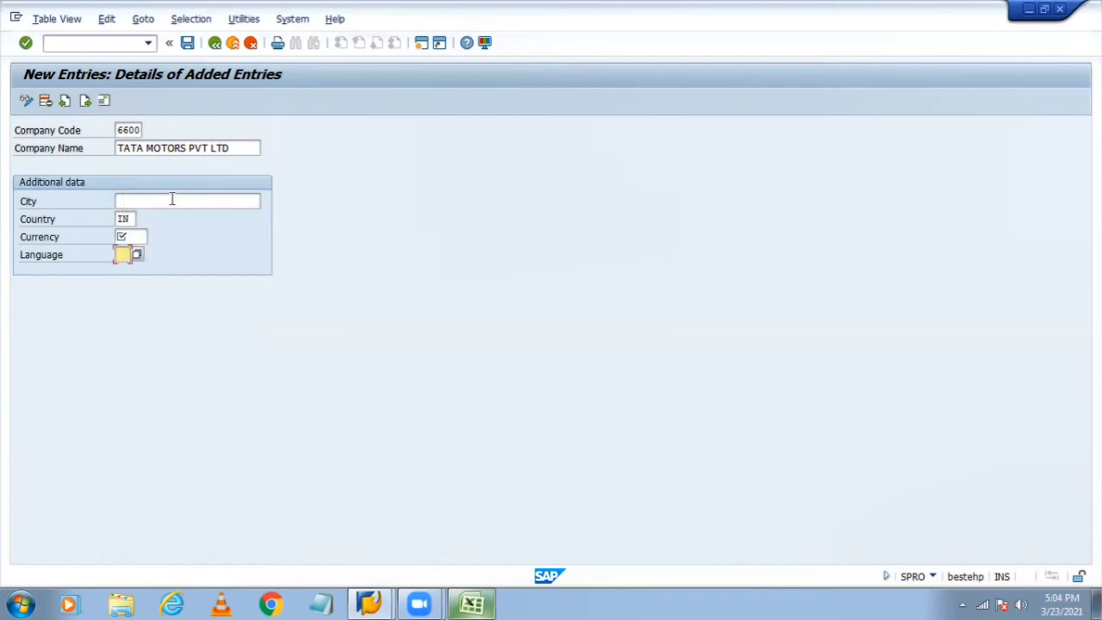
pyautogui.click(128, 237)
pyautogui.click(129, 202)
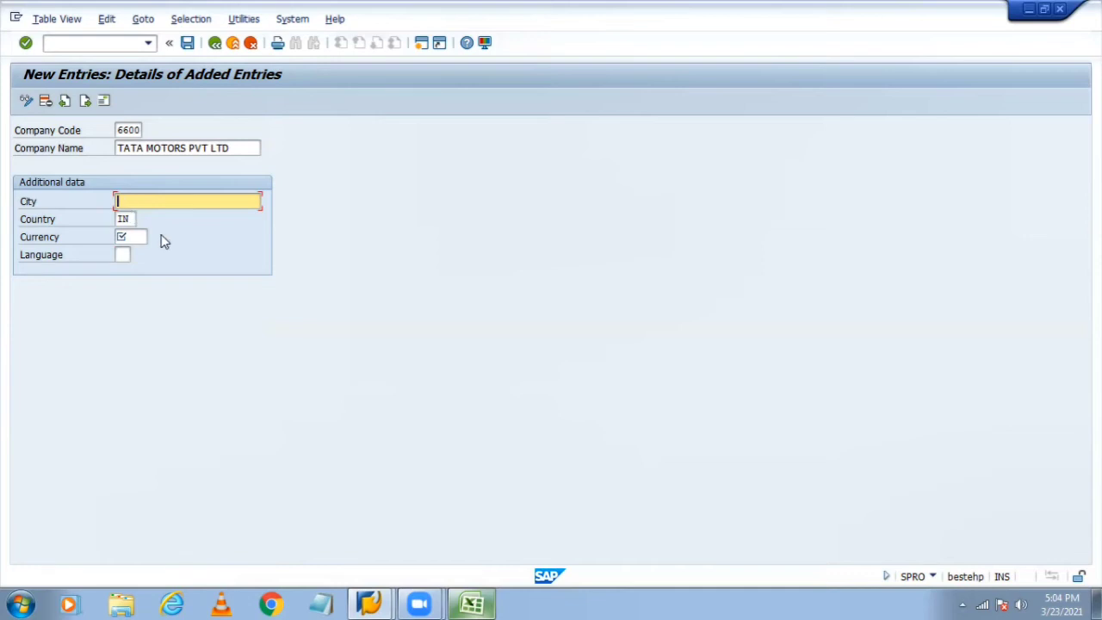
pyautogui.press('Tab')
pyautogui.press('Tab')
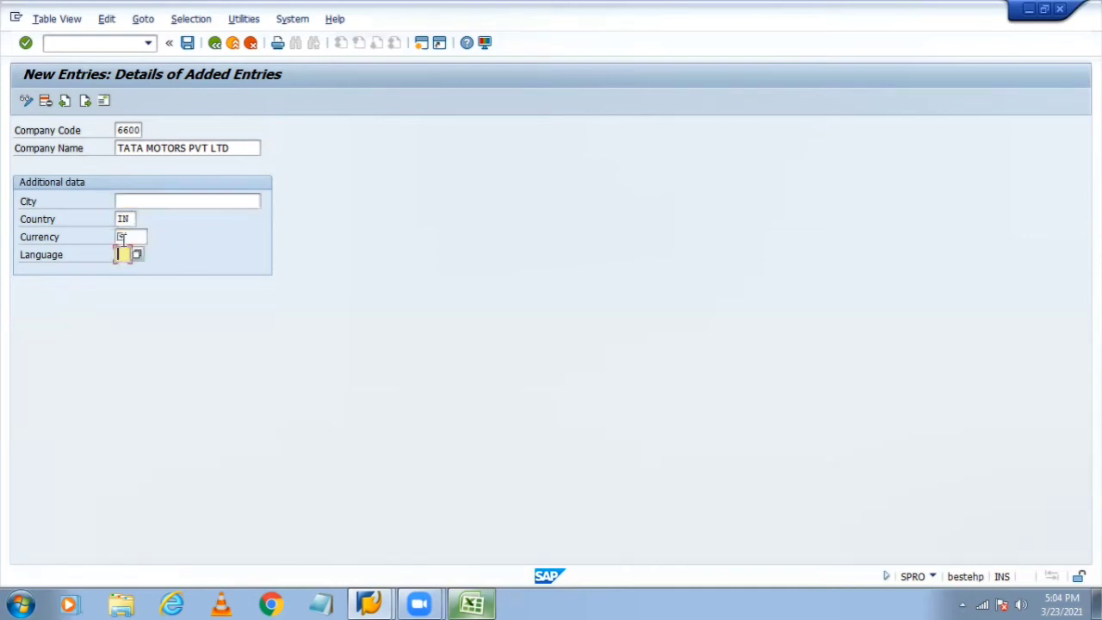
pyautogui.click(139, 202)
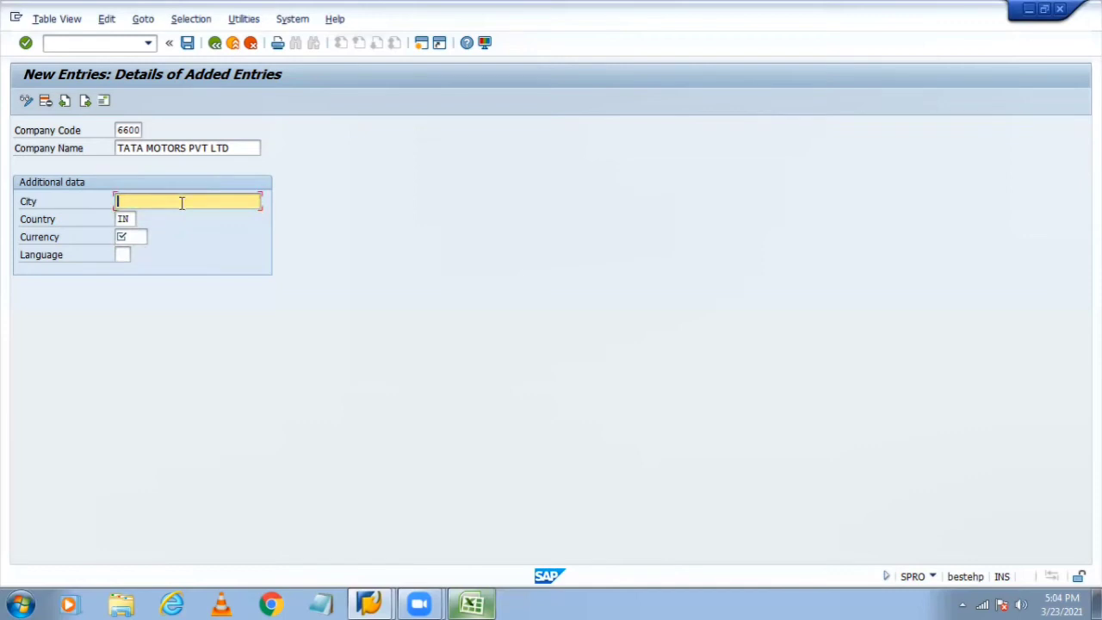
pyautogui.click(132, 235)
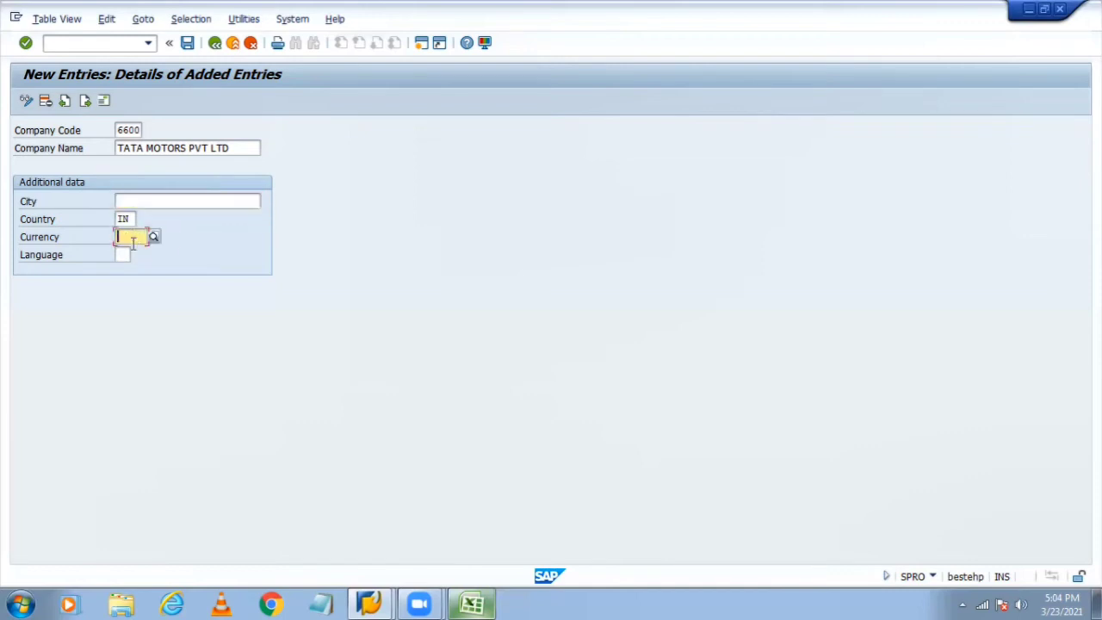
# Step: Enter en as the language and confirm, triggering the required-fields message
pyautogui.click(122, 254)
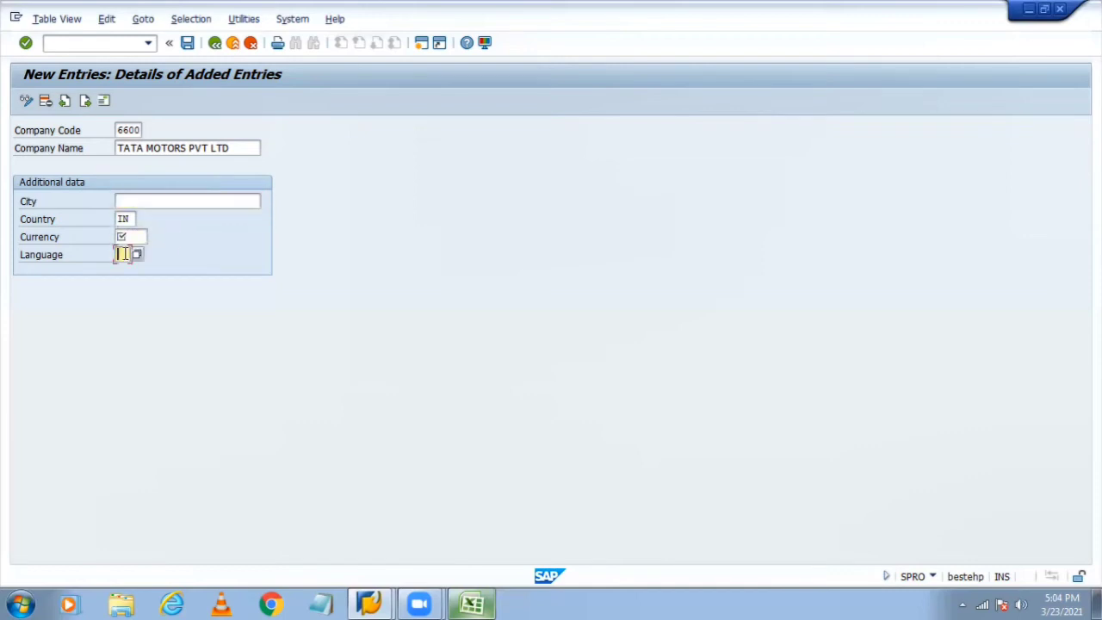
pyautogui.write('en')
pyautogui.click(145, 202)
pyautogui.click(143, 236)
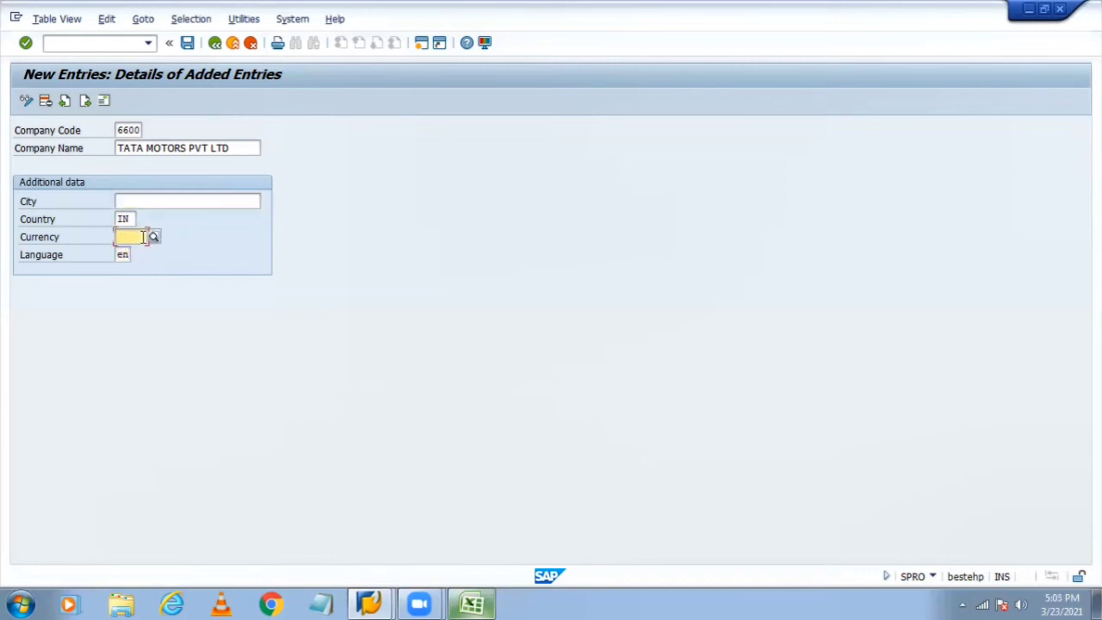
pyautogui.press('Return')
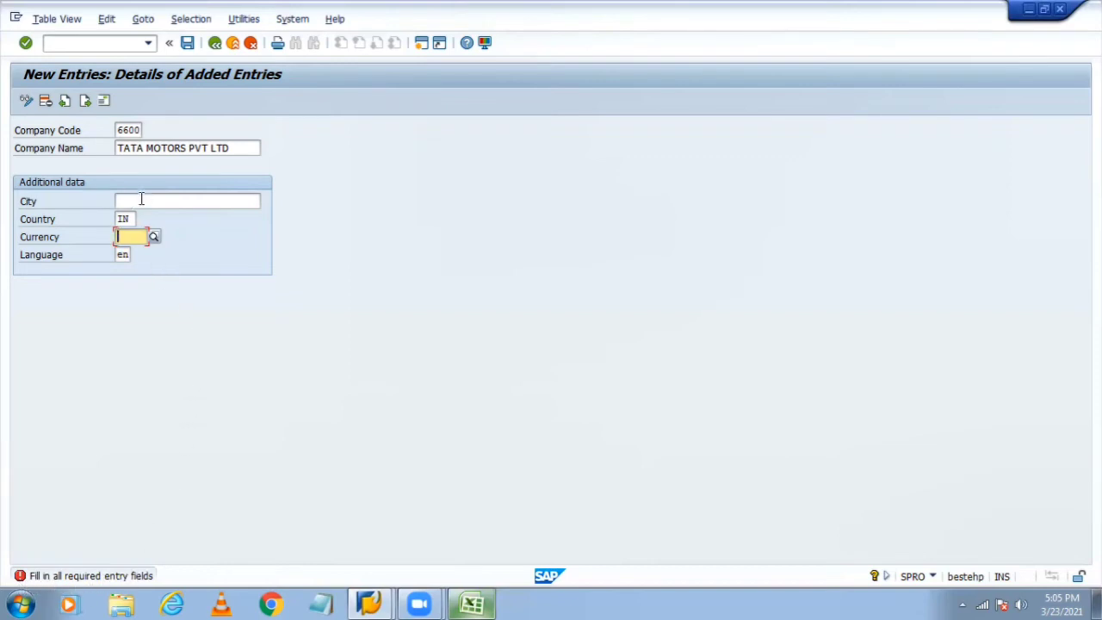
# Step: Set the company code currency to INR
pyautogui.click(141, 199)
pyautogui.press('Return')
pyautogui.write('inr')
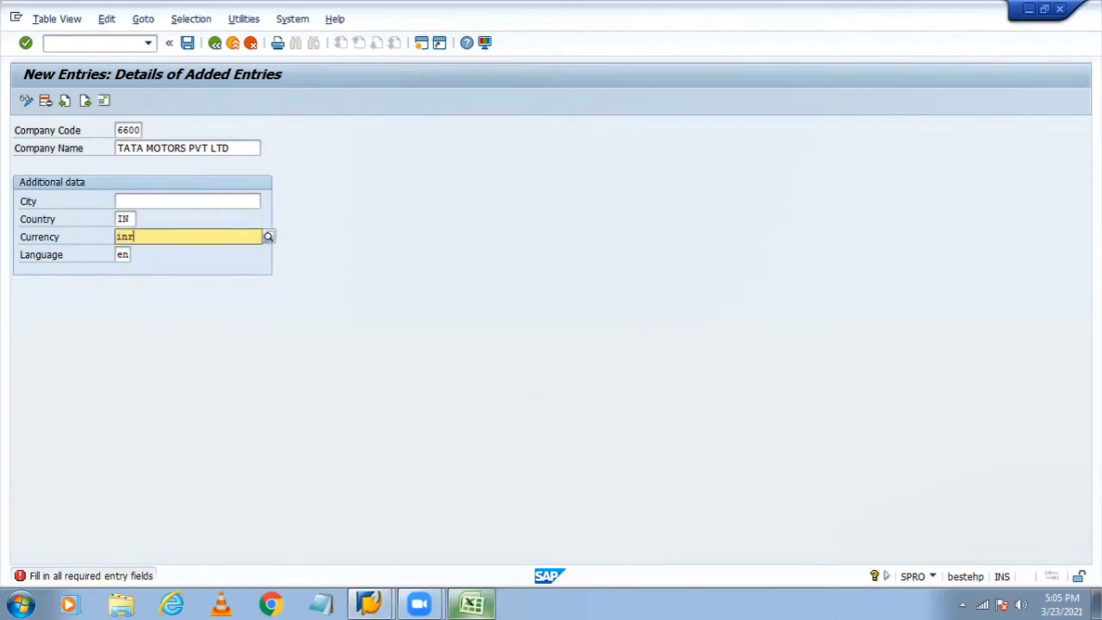
pyautogui.press('Return')
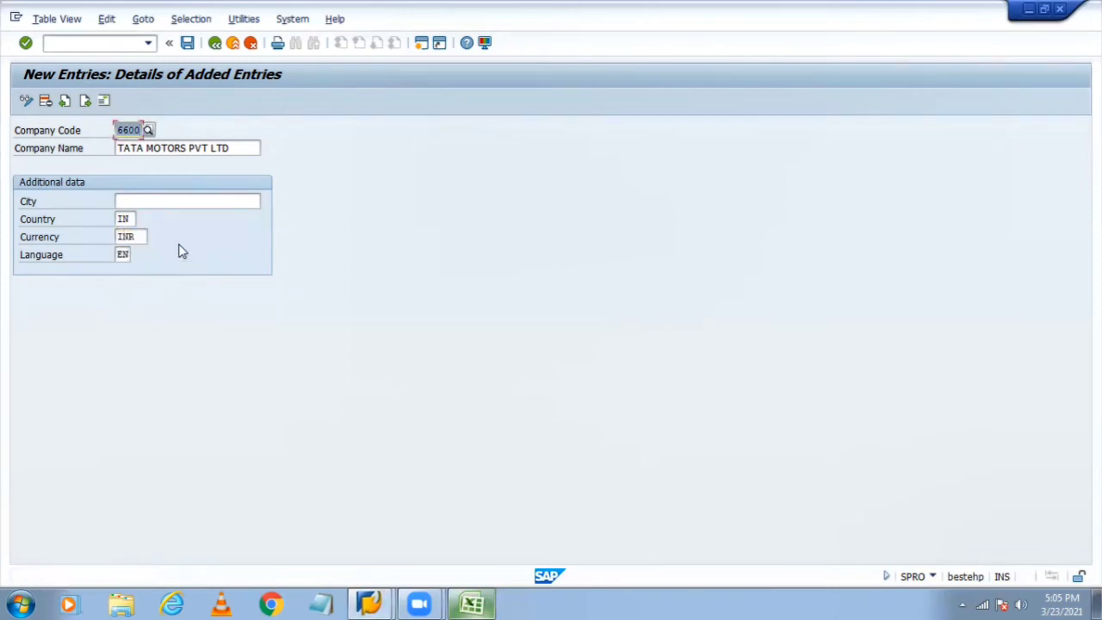
# Step: Fill in new delhi as the city from the input history
pyautogui.click(172, 201)
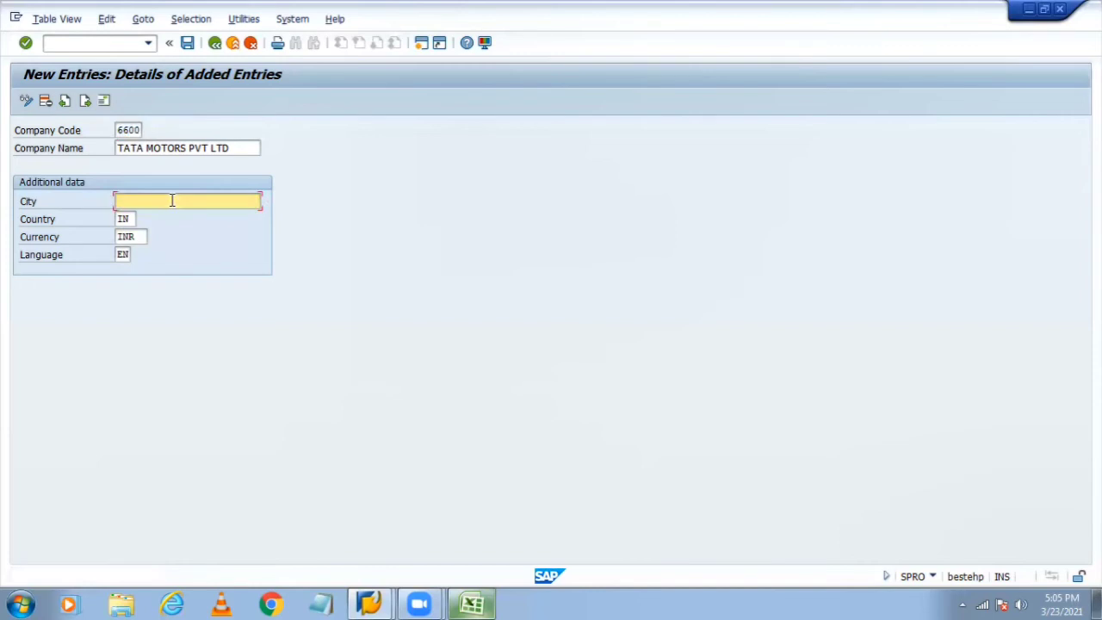
pyautogui.write('new')
pyautogui.press('Down')
pyautogui.press('Return')
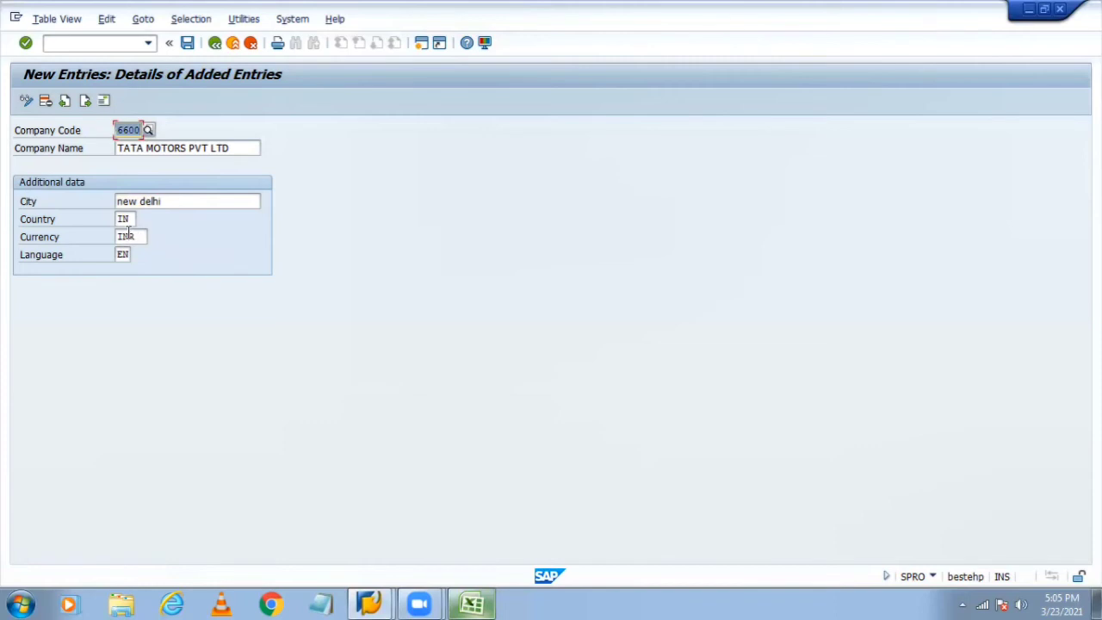
# Step: Capitalise the city so it reads 'New delhi' and confirm it
pyautogui.click(118, 201)
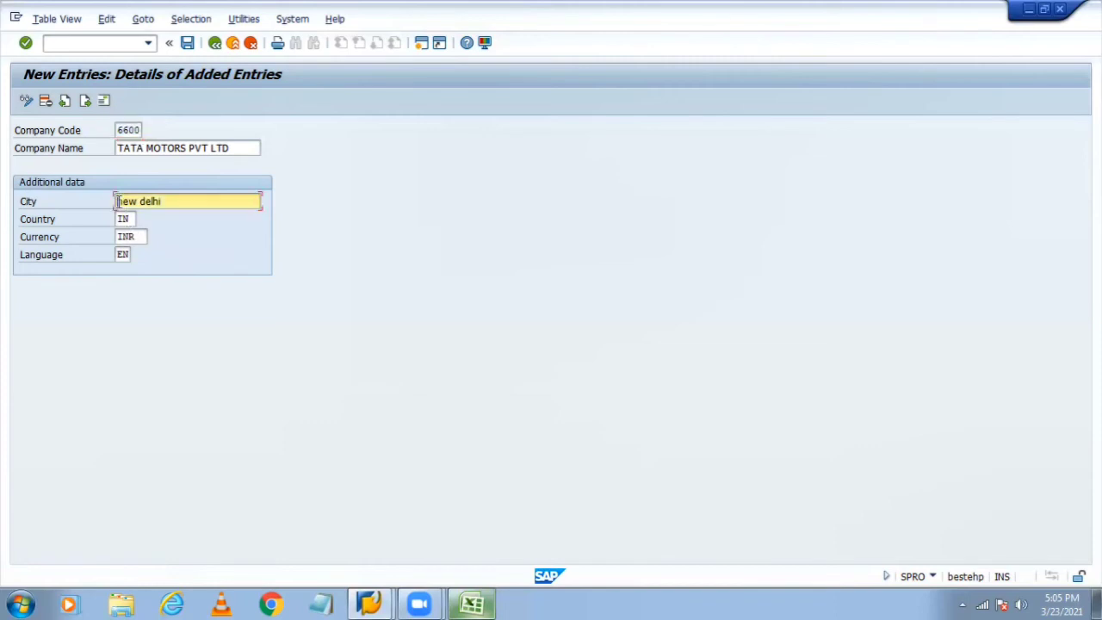
pyautogui.press('Delete')
pyautogui.write('N')
pyautogui.press('Return')
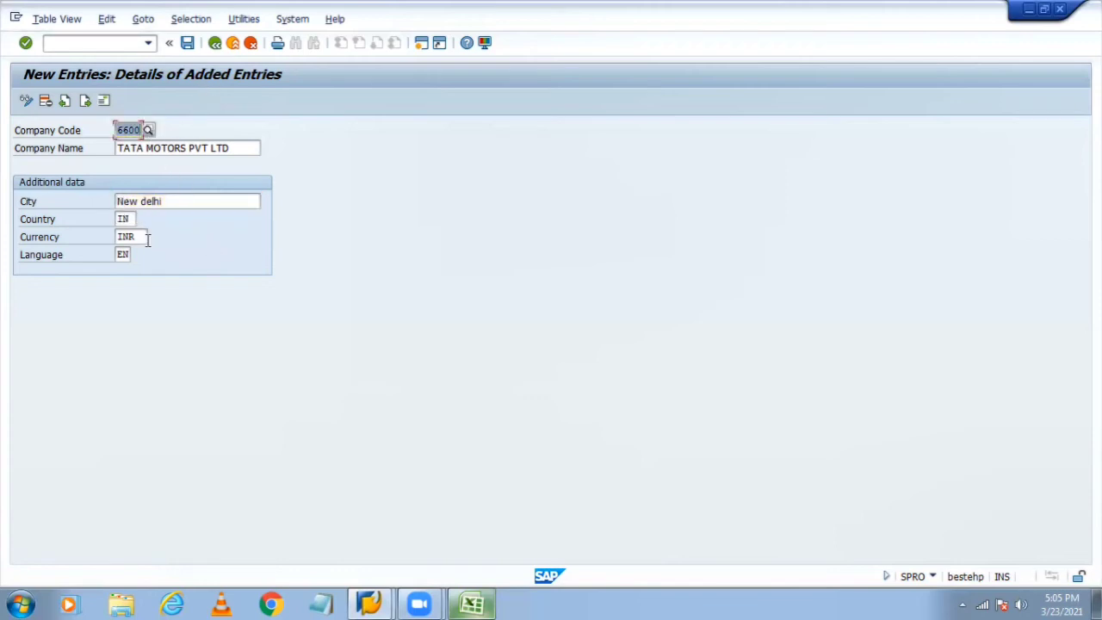
pyautogui.click(128, 131)
# Step: Check company code 6600 in column E of the Excel notes
pyautogui.hotkey('alt', 'Tab')
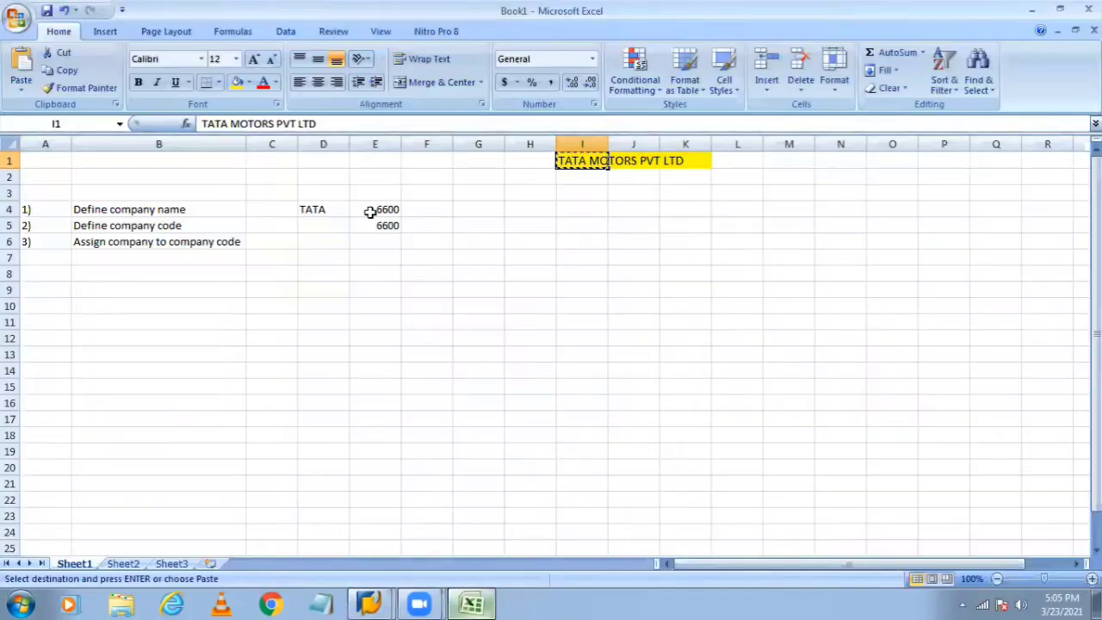
pyautogui.click(381, 209)
pyautogui.click(387, 225)
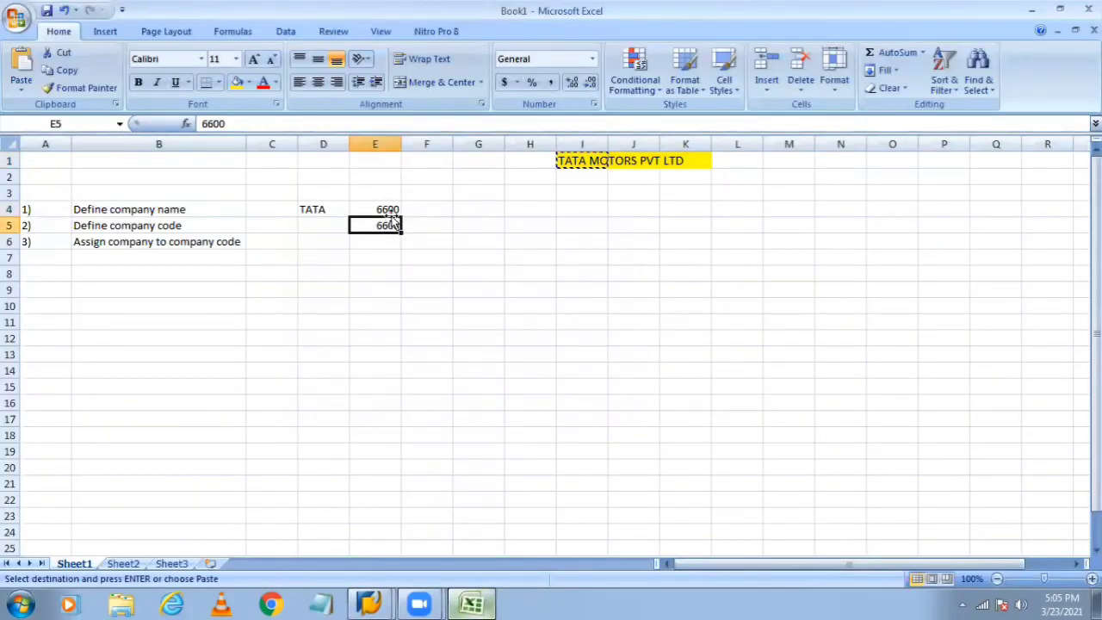
pyautogui.click(384, 209)
pyautogui.click(386, 225)
# Step: Back in SAP, save the entry to get the address form and set title Company
pyautogui.hotkey('alt', 'Tab')
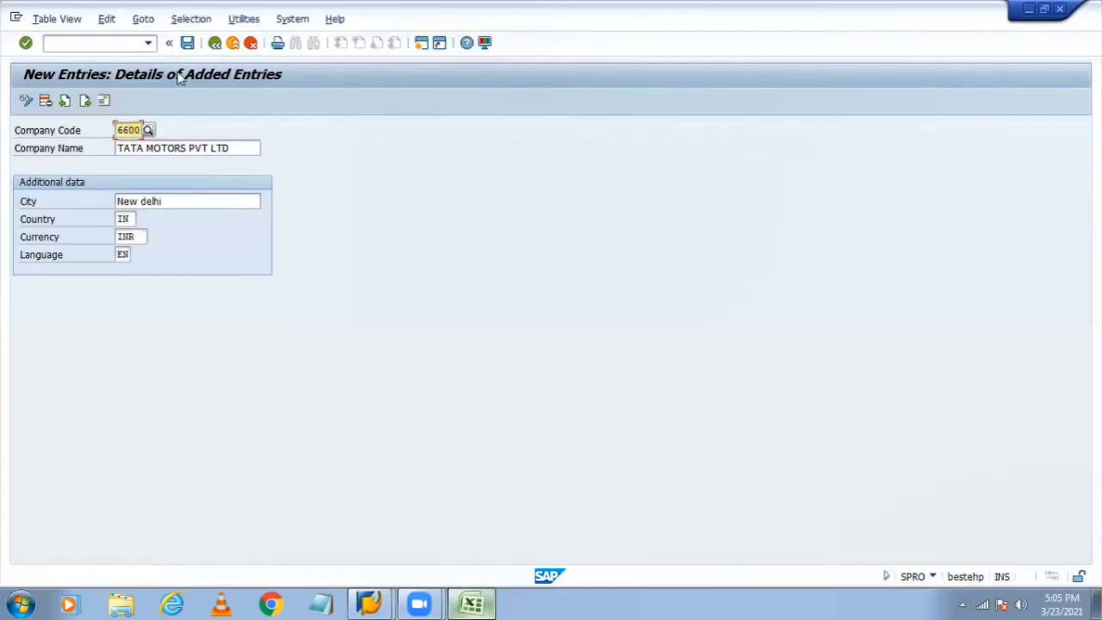
pyautogui.click(188, 43)
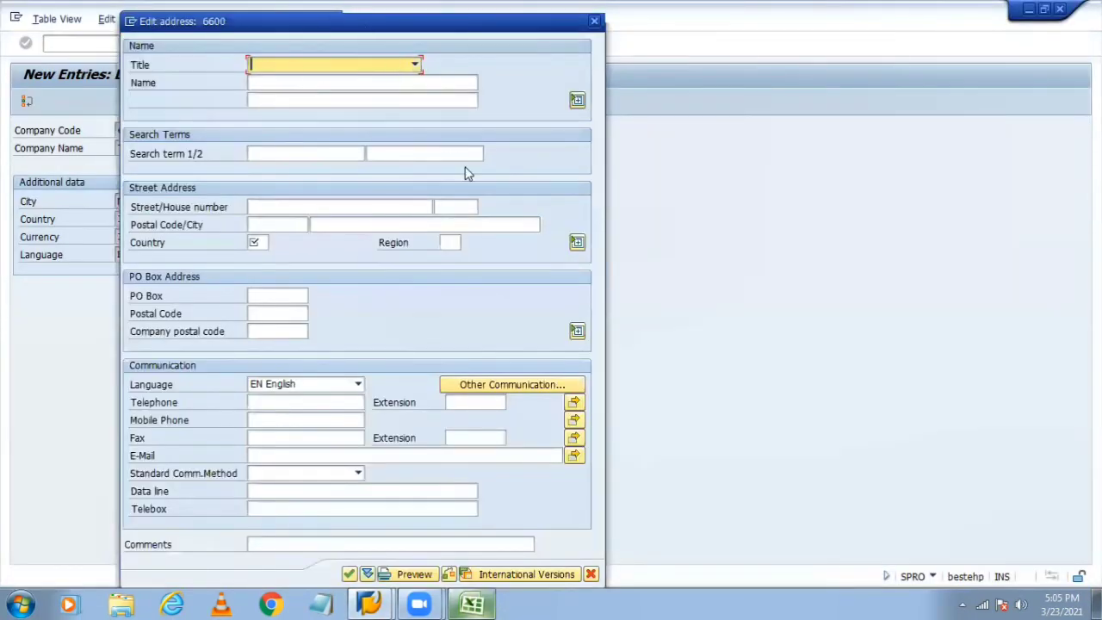
pyautogui.click(274, 66)
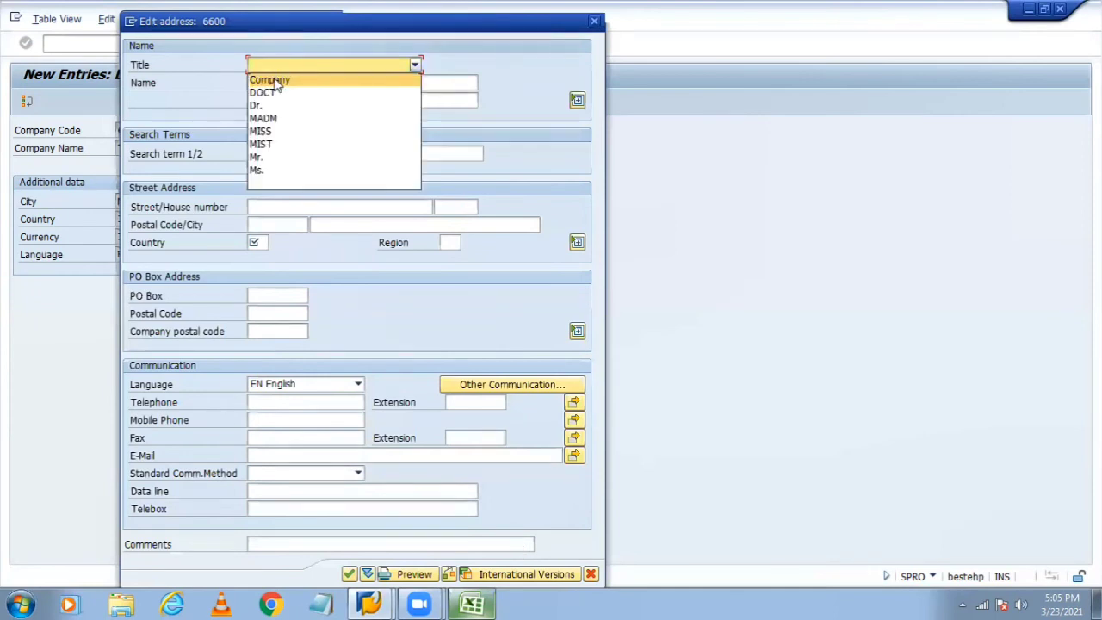
pyautogui.click(286, 23)
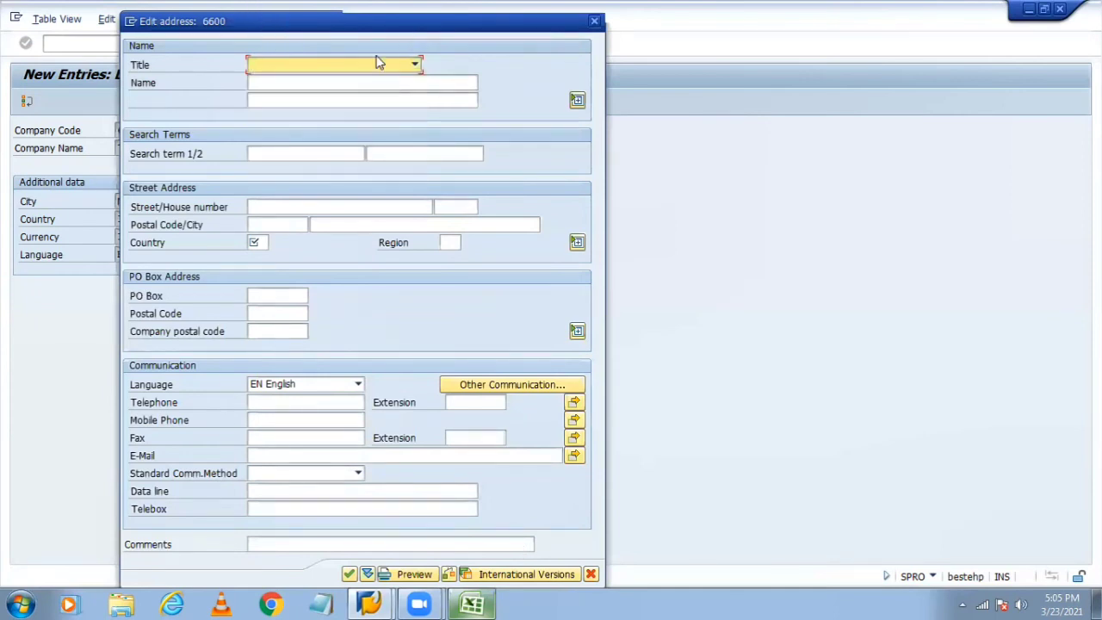
pyautogui.click(289, 70)
pyautogui.click(291, 80)
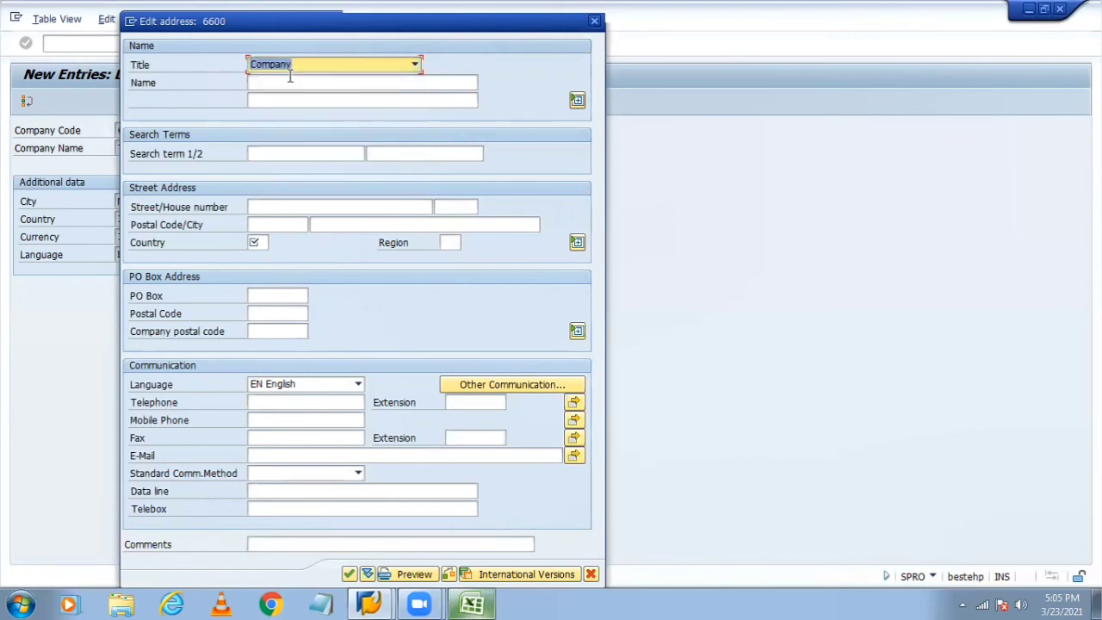
# Step: Enter the company name 'Tata motors pvt ltd' with a capital T
pyautogui.click(290, 77)
pyautogui.write('tata')
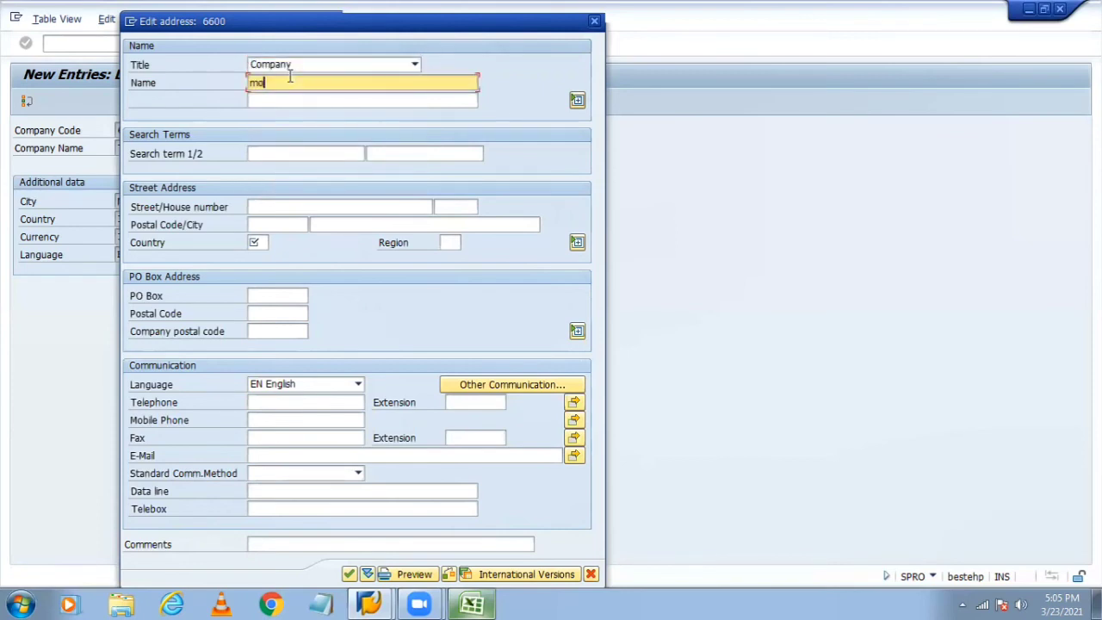
pyautogui.press('BackSpace')
pyautogui.press('BackSpace')
pyautogui.press('BackSpace')
pyautogui.press('BackSpace')
pyautogui.write('tata motore')
pyautogui.write(' pvt ltd')
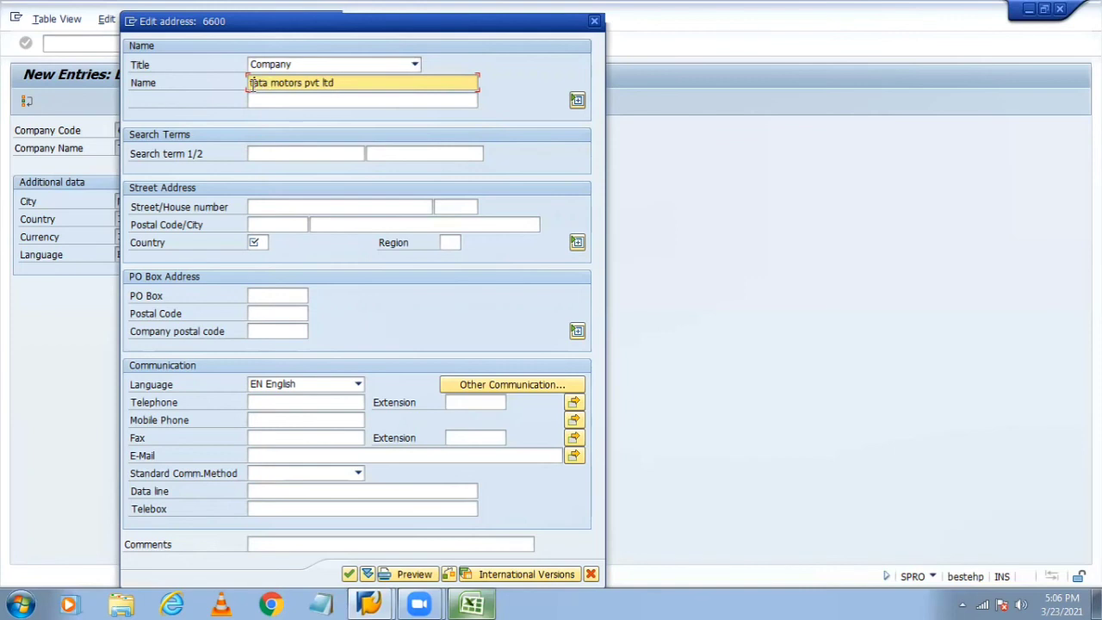
pyautogui.click(252, 83)
pyautogui.write('T')
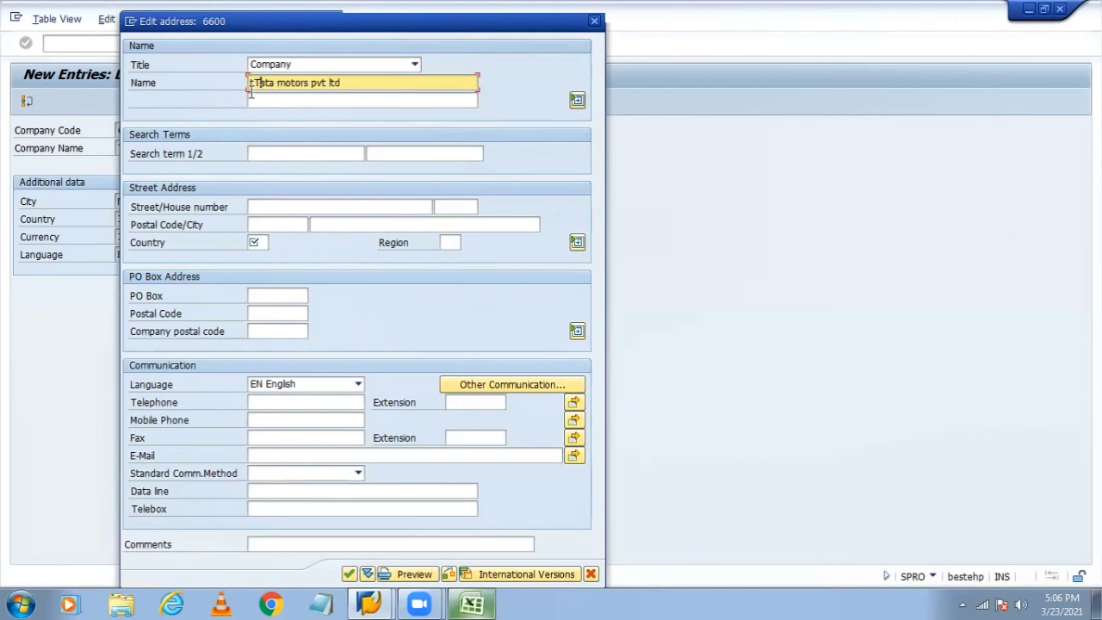
pyautogui.press('Left')
pyautogui.press('BackSpace')
pyautogui.click(285, 95)
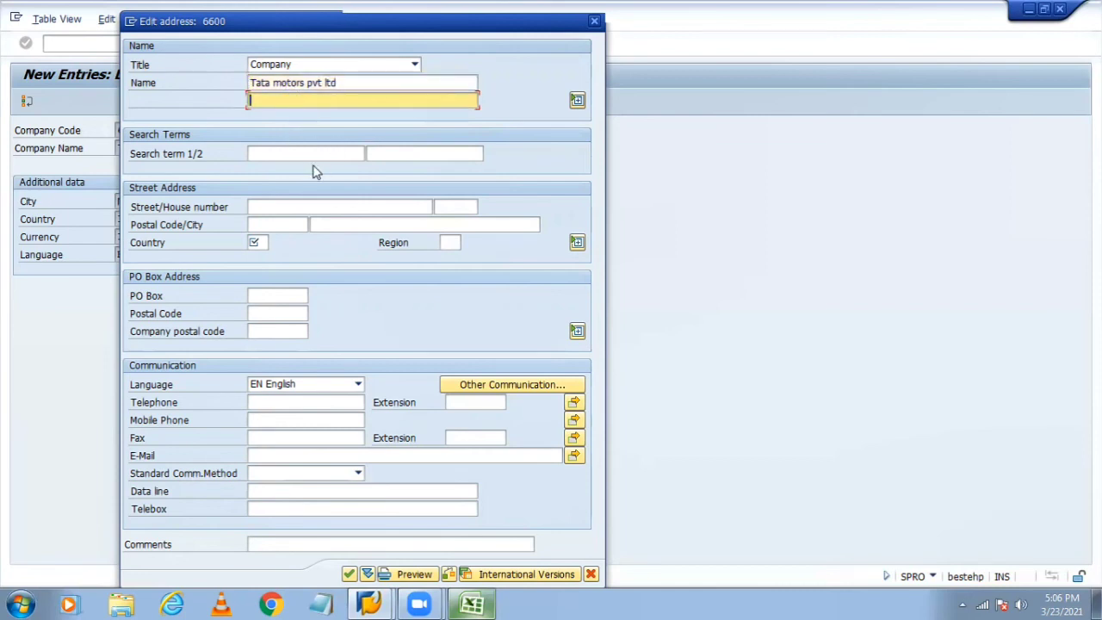
pyautogui.click(305, 154)
pyautogui.click(438, 154)
pyautogui.click(298, 211)
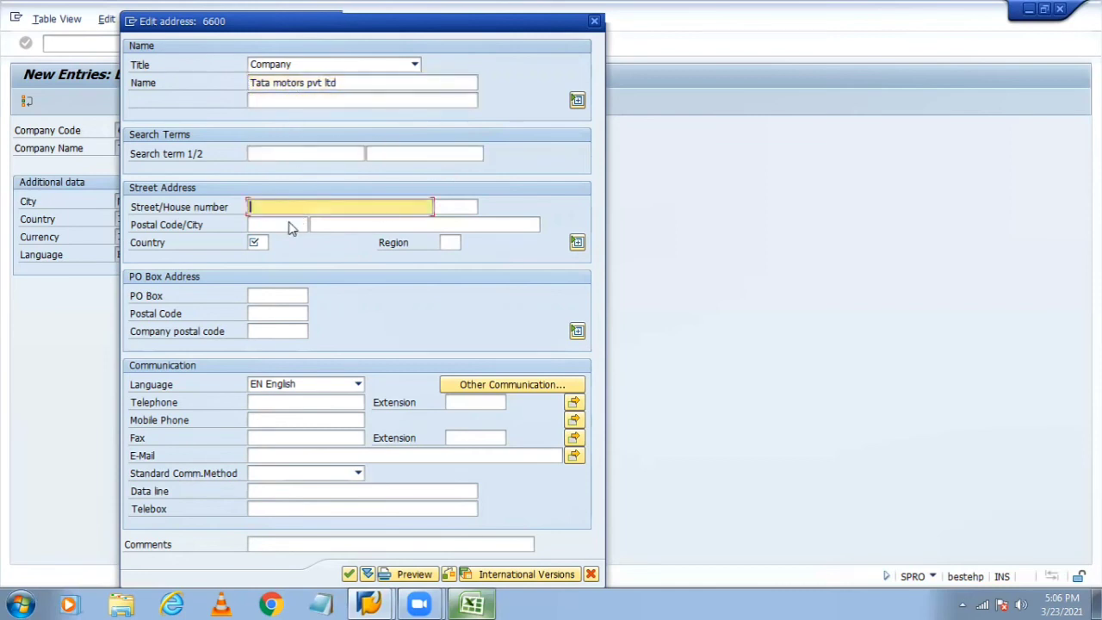
pyautogui.click(291, 224)
pyautogui.click(380, 207)
pyautogui.click(443, 206)
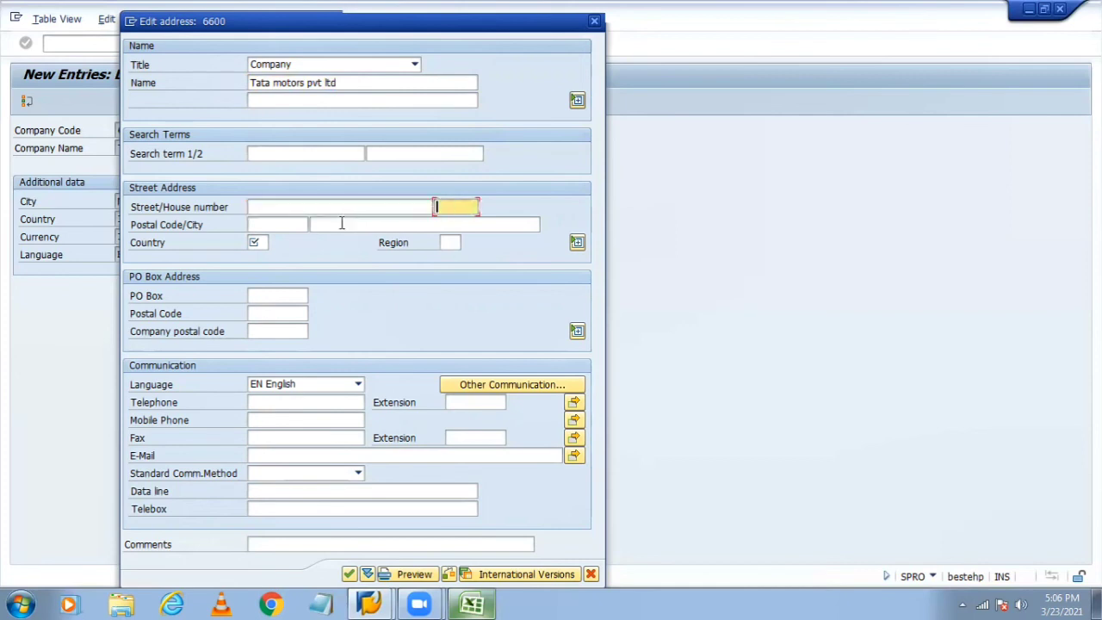
pyautogui.click(276, 215)
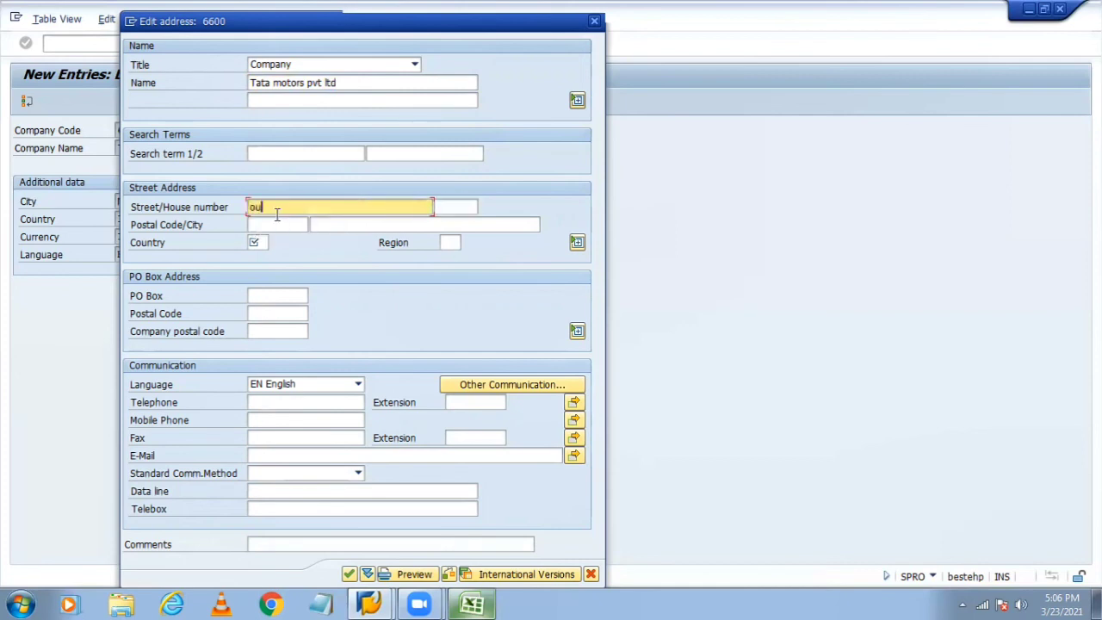
pyautogui.write('huse')
pyautogui.press('BackSpace')
pyautogui.press('BackSpace')
pyautogui.press('BackSpace')
pyautogui.press('BackSpace')
# Step: Confirm the address from the city field, raising the missing required-fields error
pyautogui.click(456, 206)
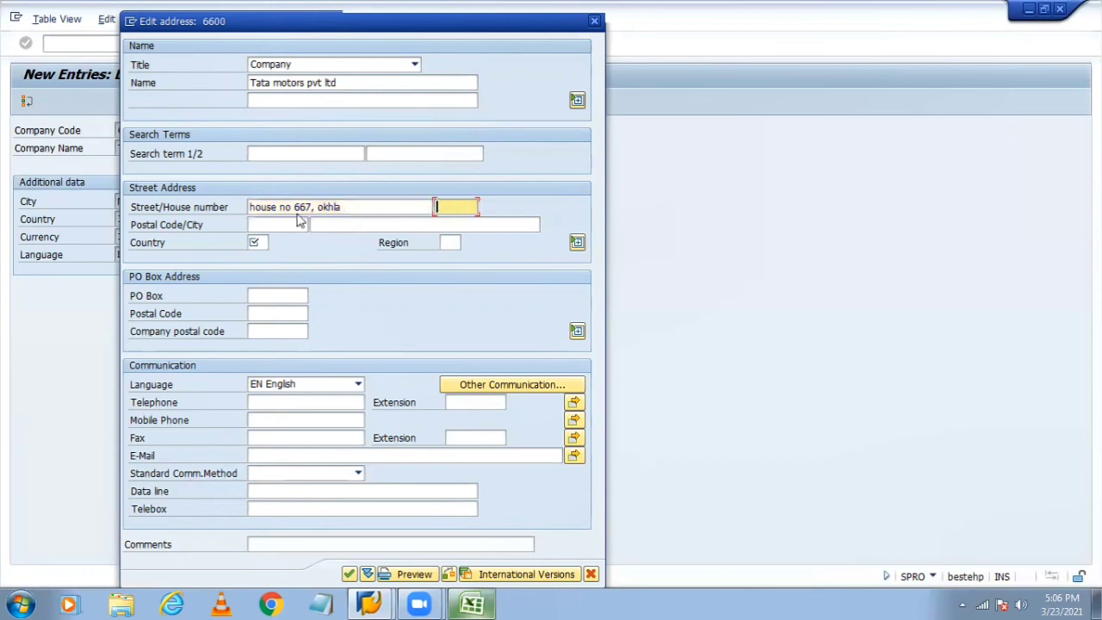
pyautogui.click(286, 222)
pyautogui.click(332, 227)
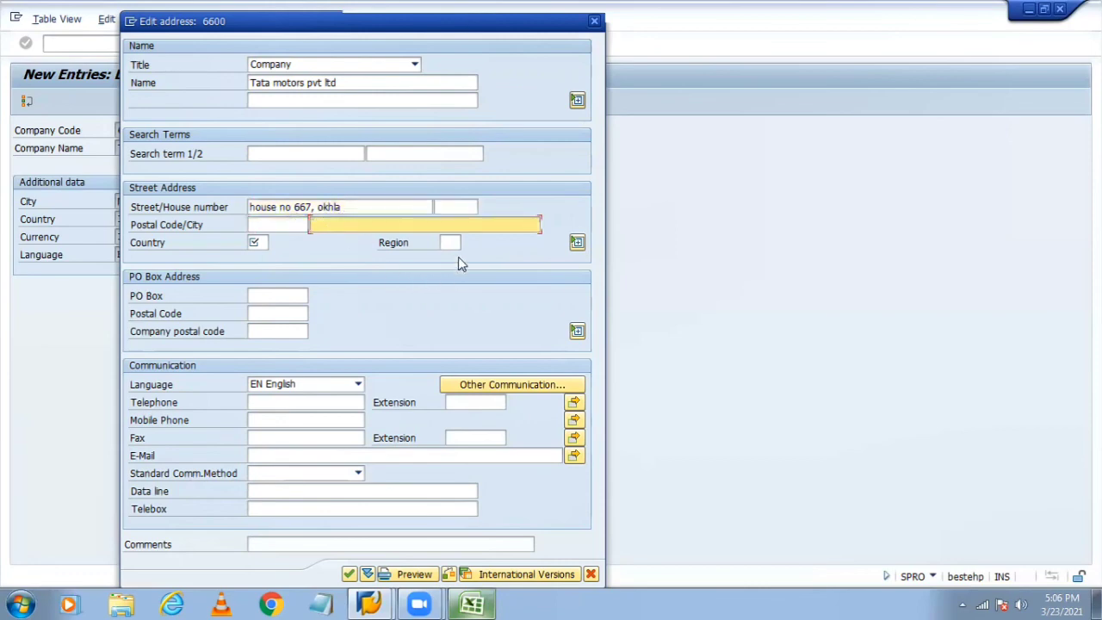
pyautogui.click(452, 245)
pyautogui.click(304, 225)
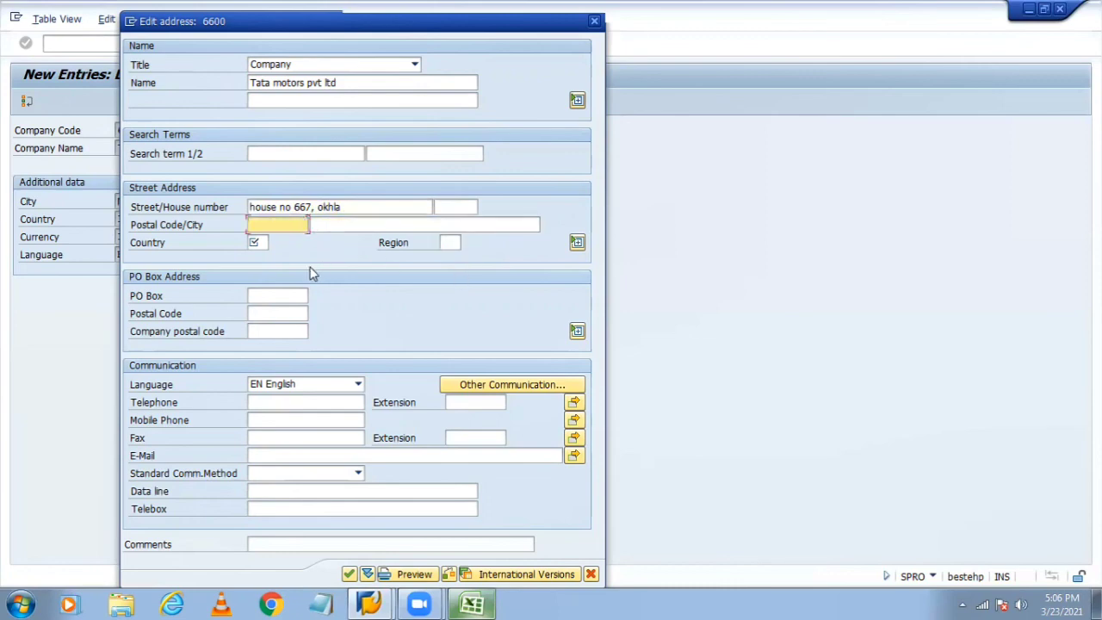
pyautogui.click(350, 222)
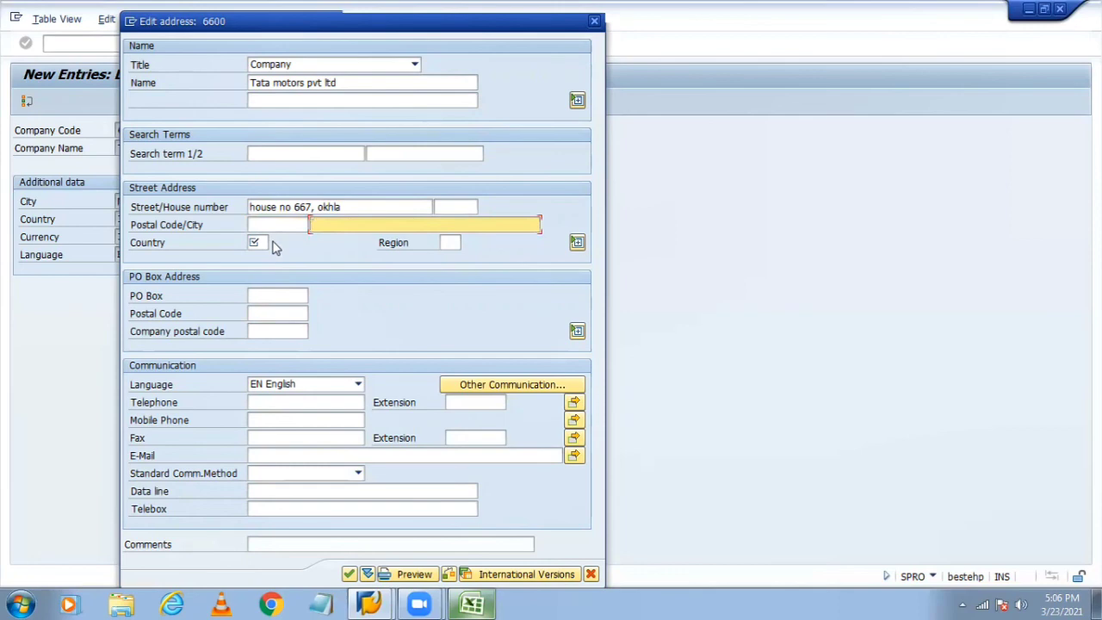
pyautogui.press('Return')
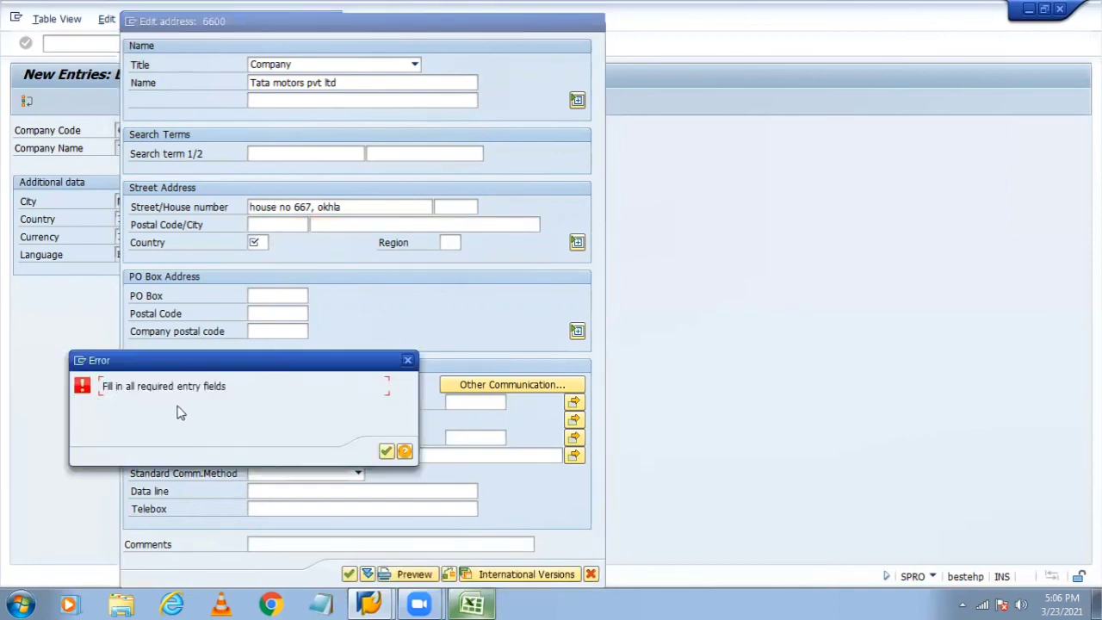
# Step: Dismiss the error and set the country to IN (India)
pyautogui.click(386, 452)
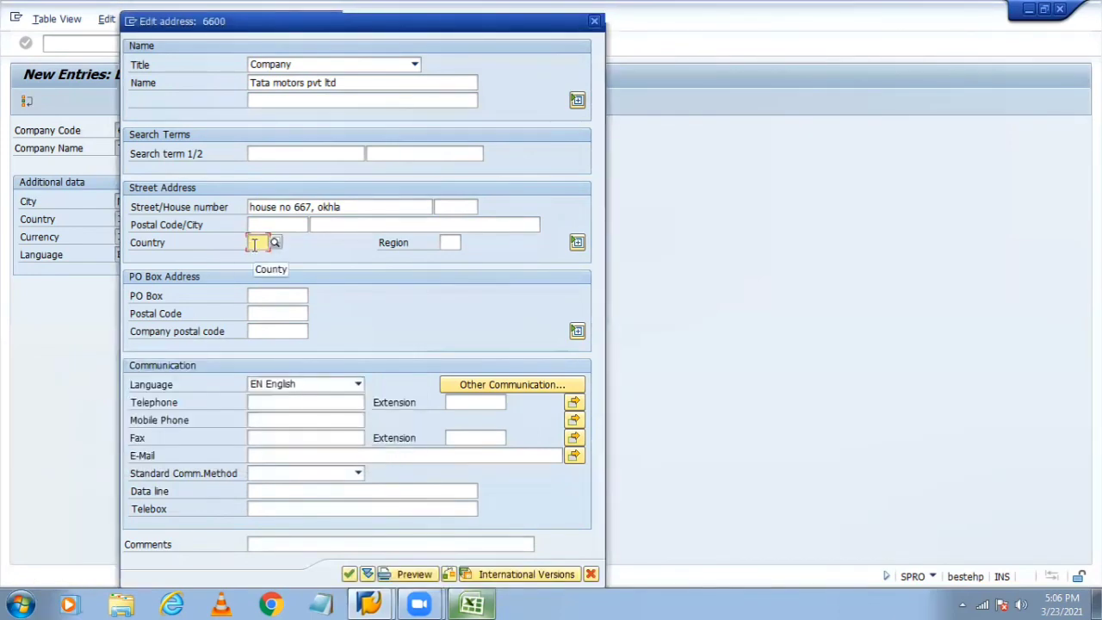
pyautogui.write('in')
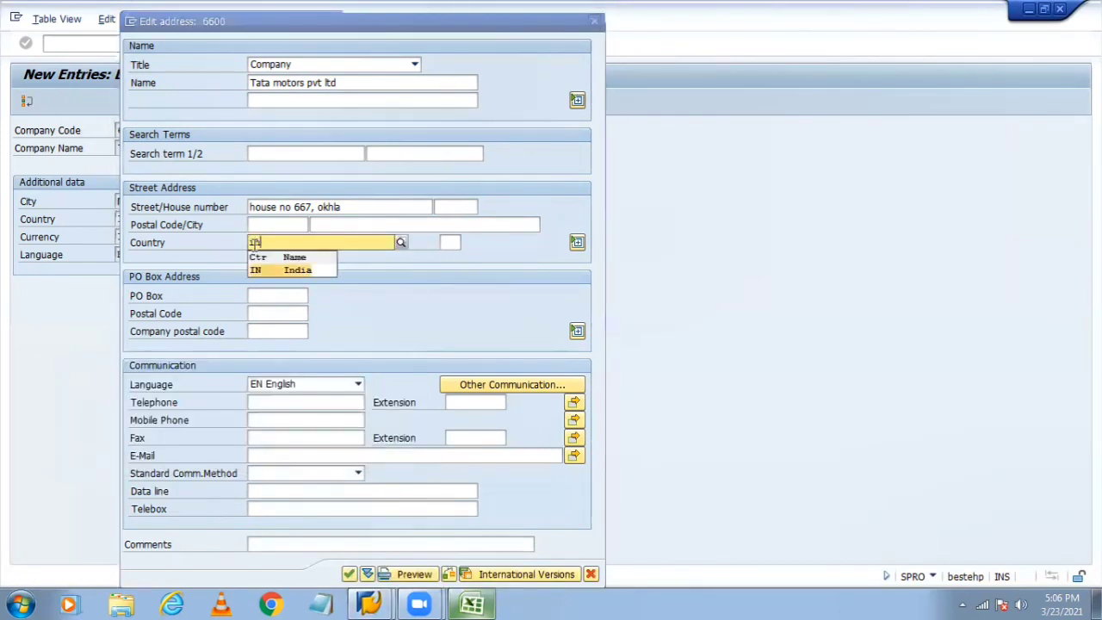
pyautogui.press('Return')
# Step: Pick region Delhi (30) from the Indian regions list and confirm the address
pyautogui.click(447, 244)
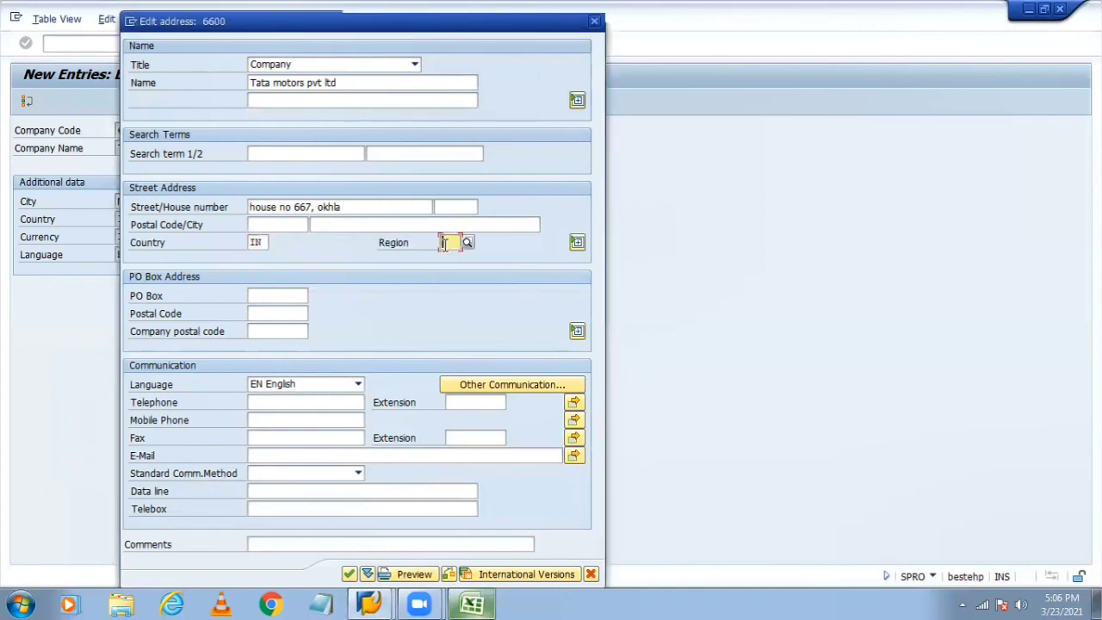
pyautogui.click(465, 245)
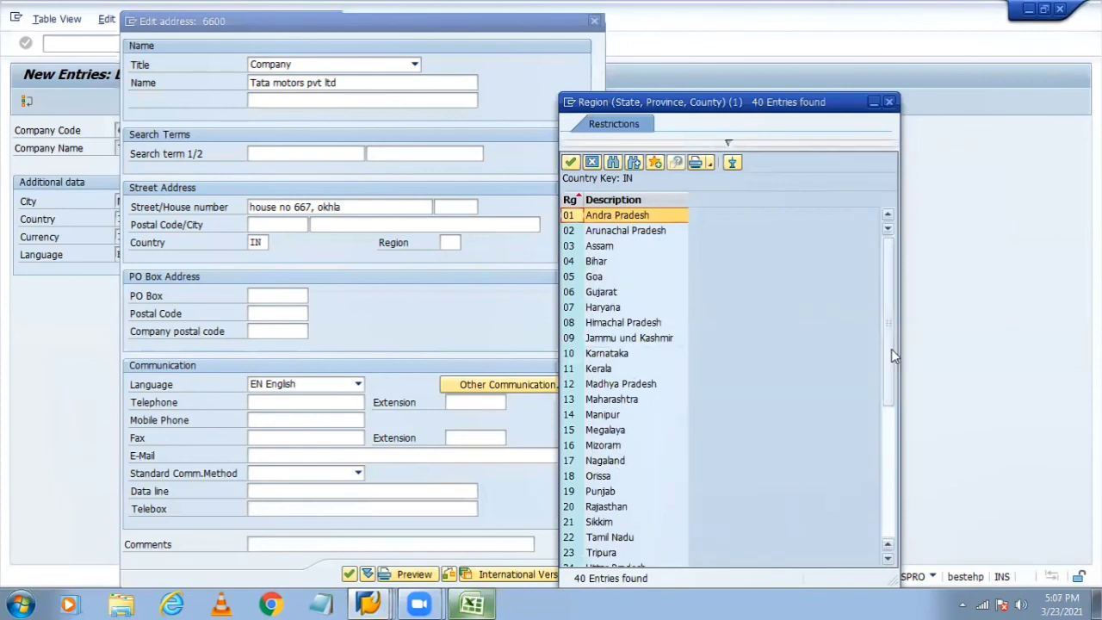
pyautogui.moveTo(891, 349); pyautogui.dragTo(884, 429)
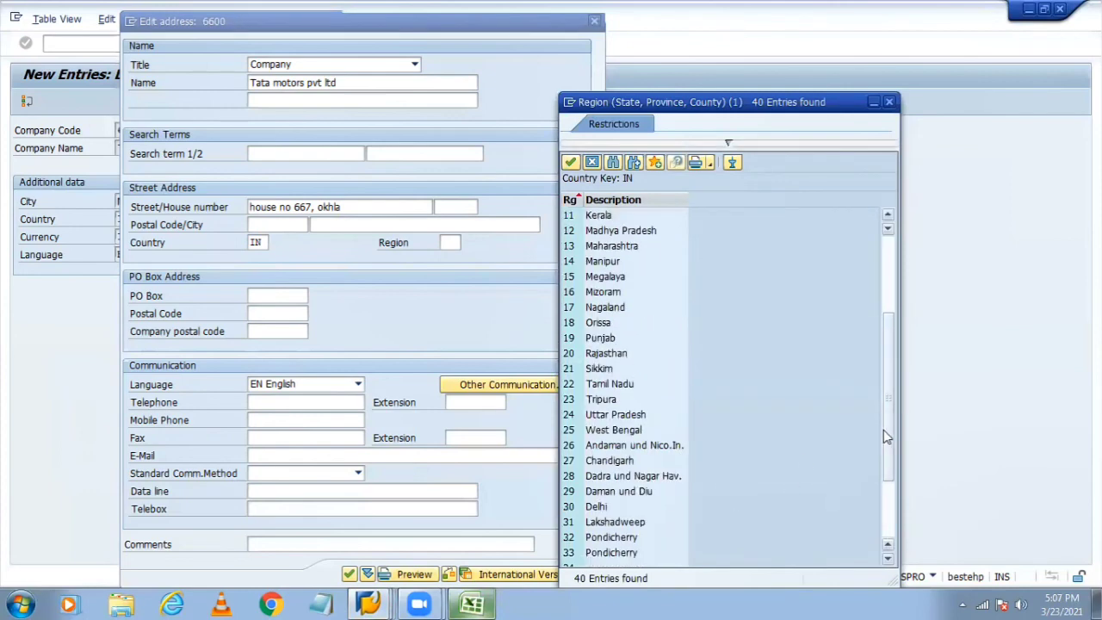
pyautogui.doubleClick(597, 506)
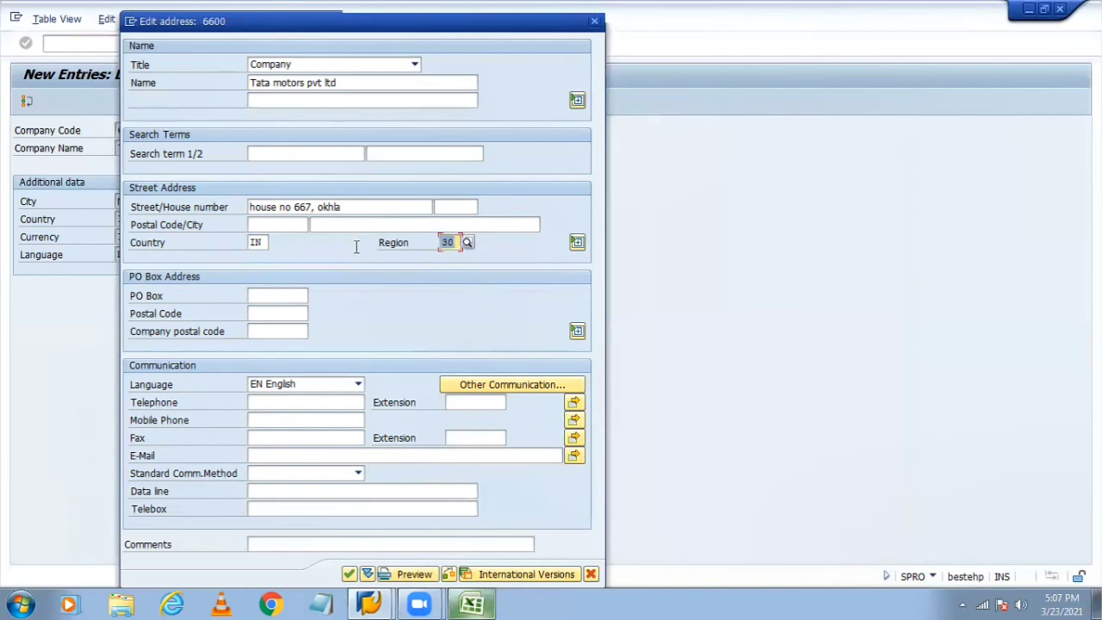
pyautogui.press('Return')
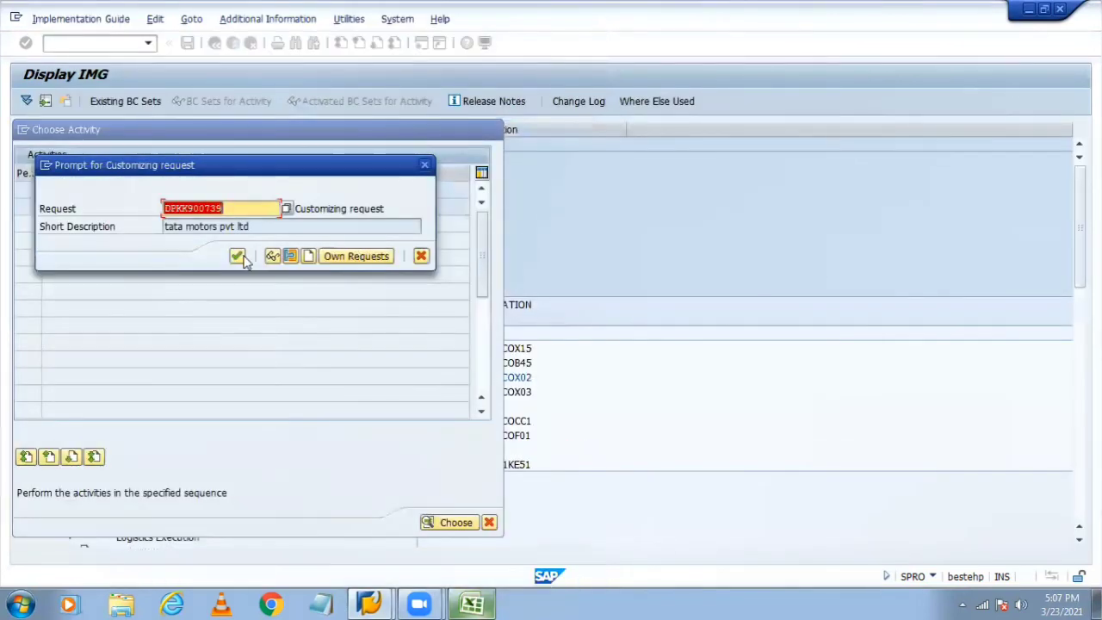
# Step: Save company code 6600 under the customizing request and go back to Choose Activity
pyautogui.click(239, 256)
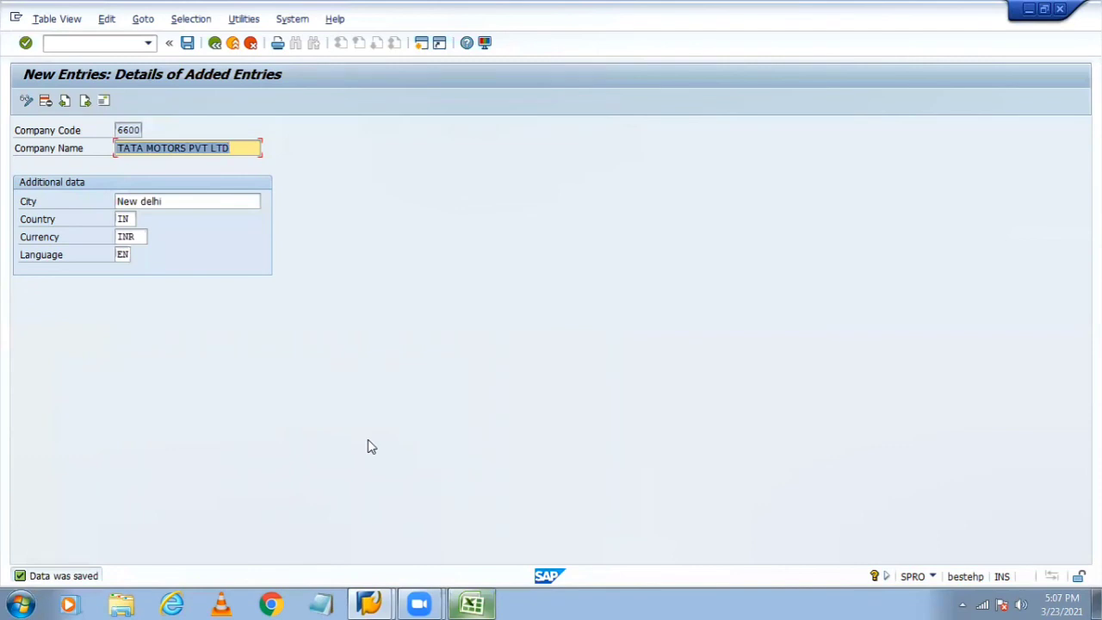
pyautogui.click(186, 45)
pyautogui.click(214, 44)
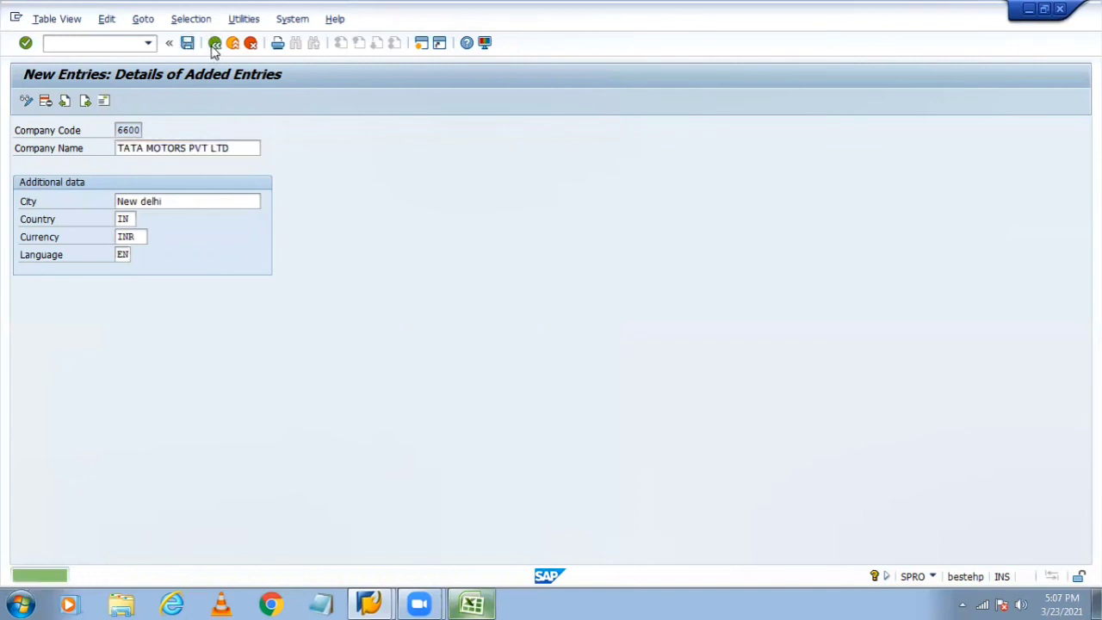
pyautogui.click(213, 47)
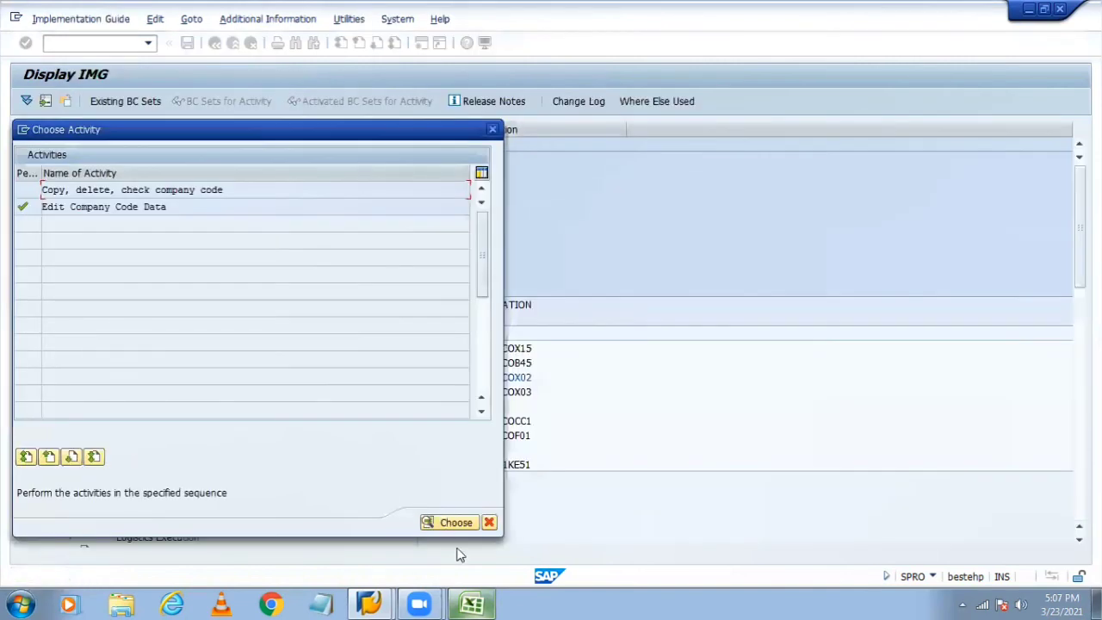
# Step: Review the Define company code and Assign company steps in the Excel checklist
pyautogui.click(471, 604)
pyautogui.click(138, 242)
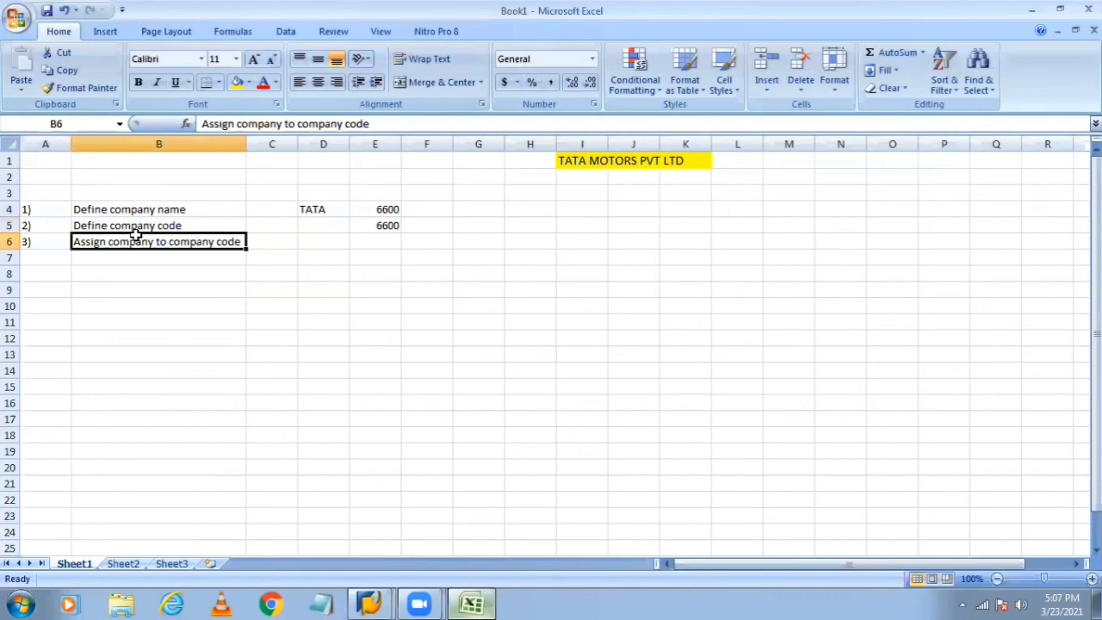
pyautogui.click(277, 211)
pyautogui.click(192, 228)
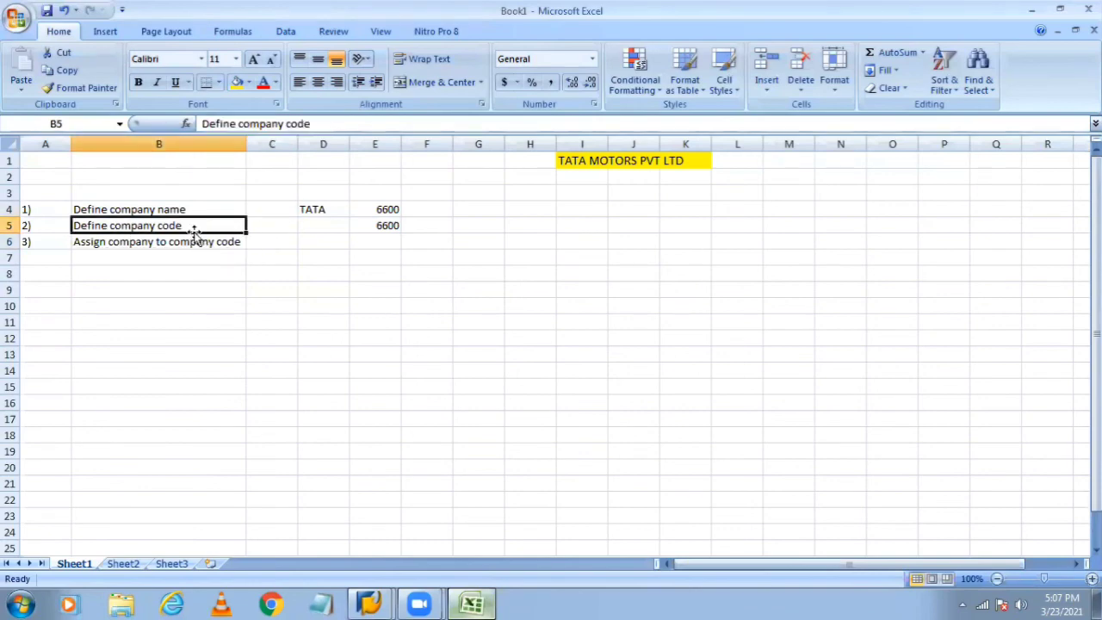
pyautogui.click(129, 244)
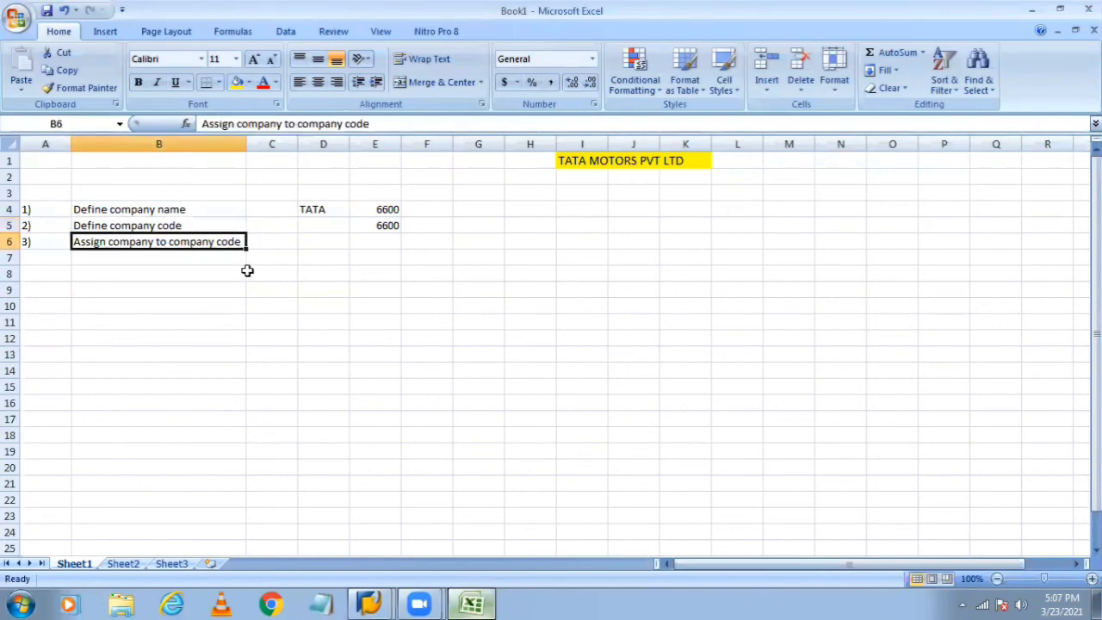
pyautogui.hotkey('alt', 'Tab')
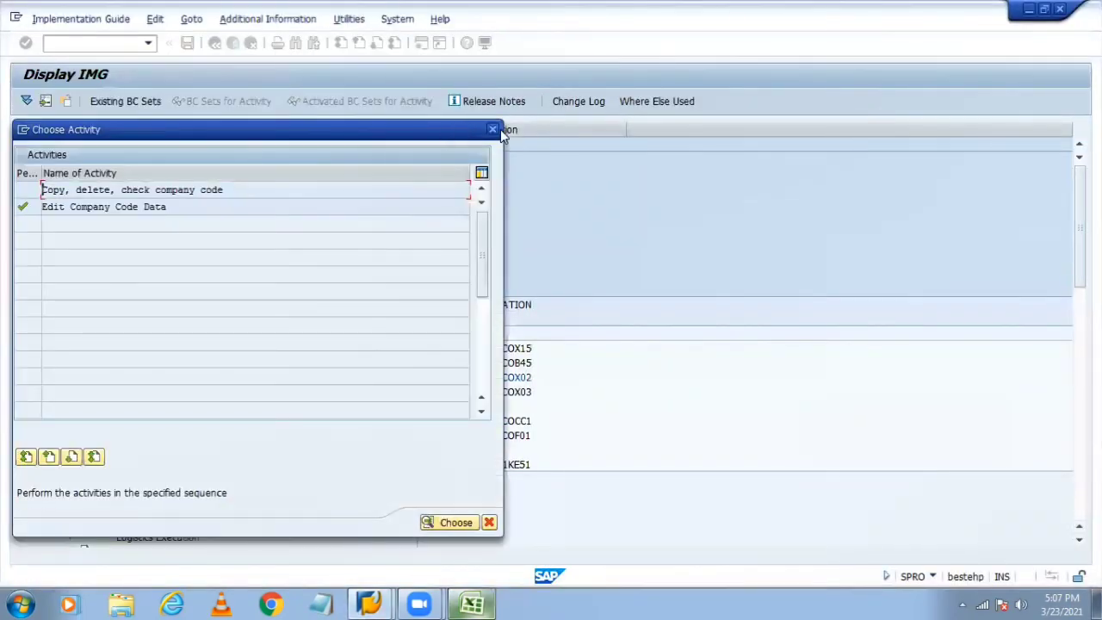